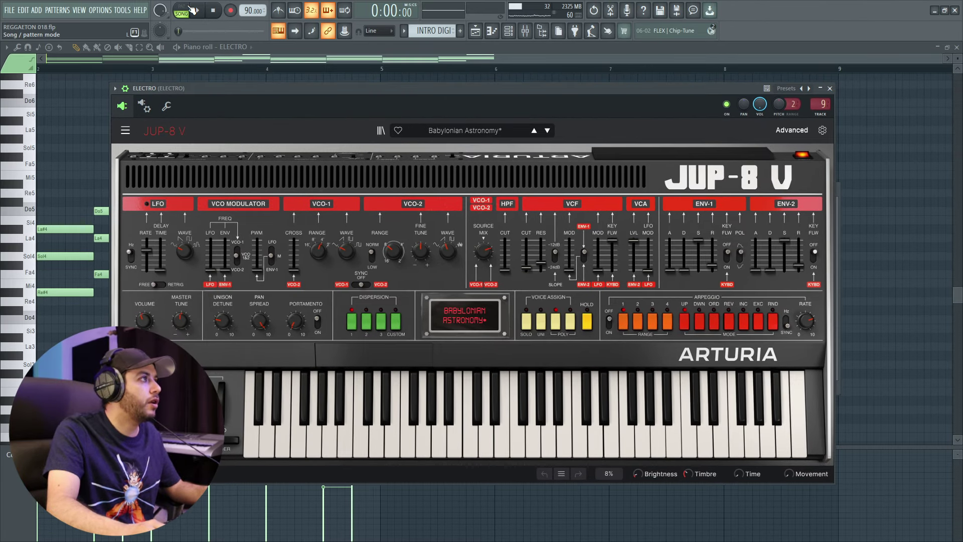
Audition the ELECTRO pattern and open the Digitalis effect on its mixer track to hear its Digital Fizz preset
click(199, 14)
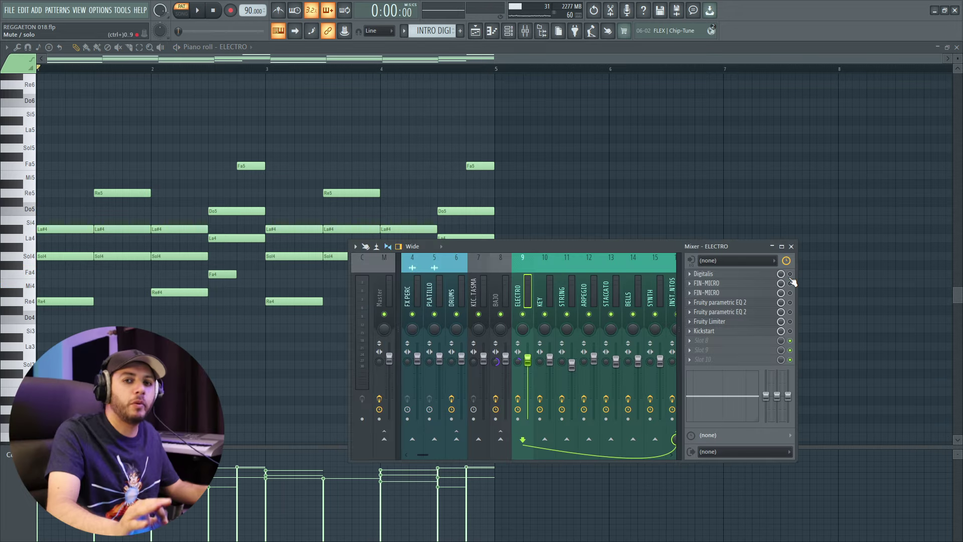
click(753, 274)
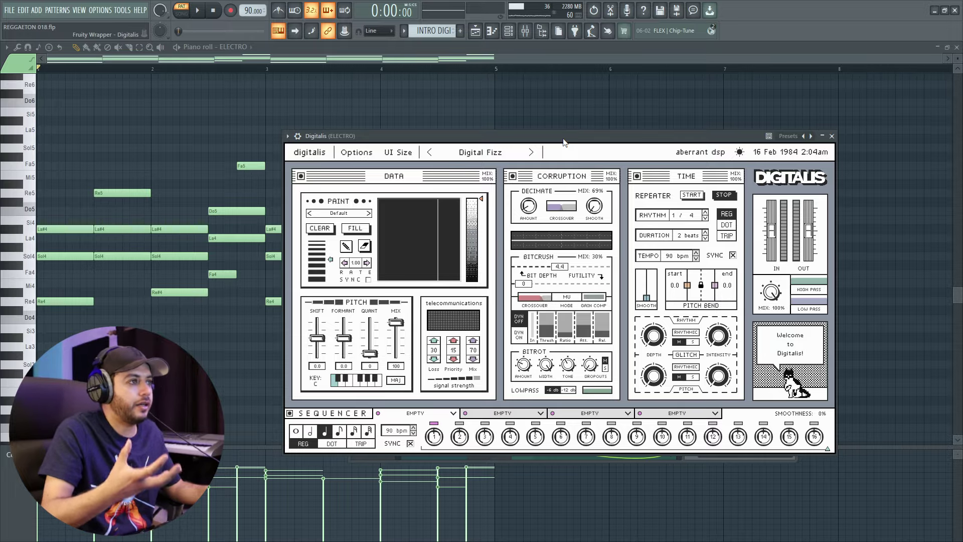
key(space)
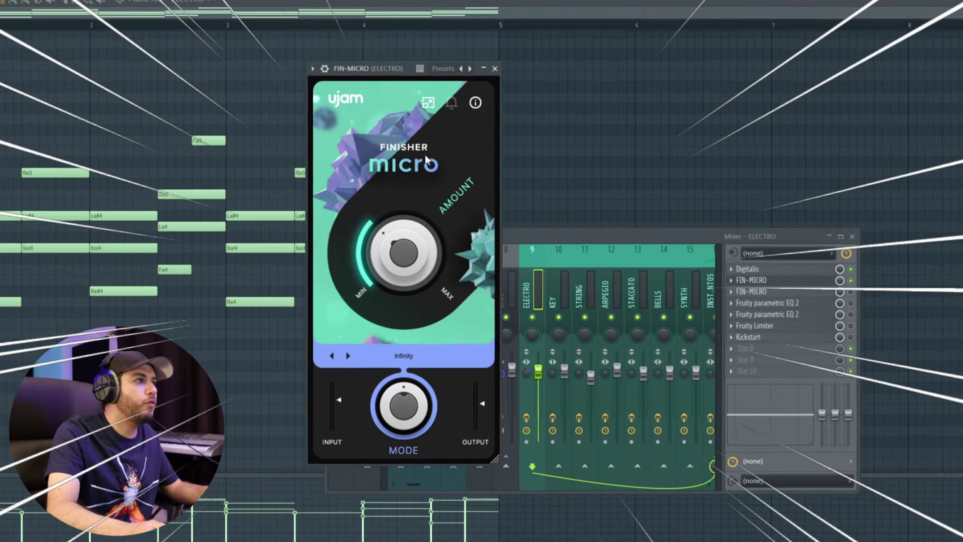
Audition the two FIN-MICRO effects on the ELECTRO track, using the Infinity and EARTH2ISS modes, and close the plugin
drag(392, 75, 442, 56)
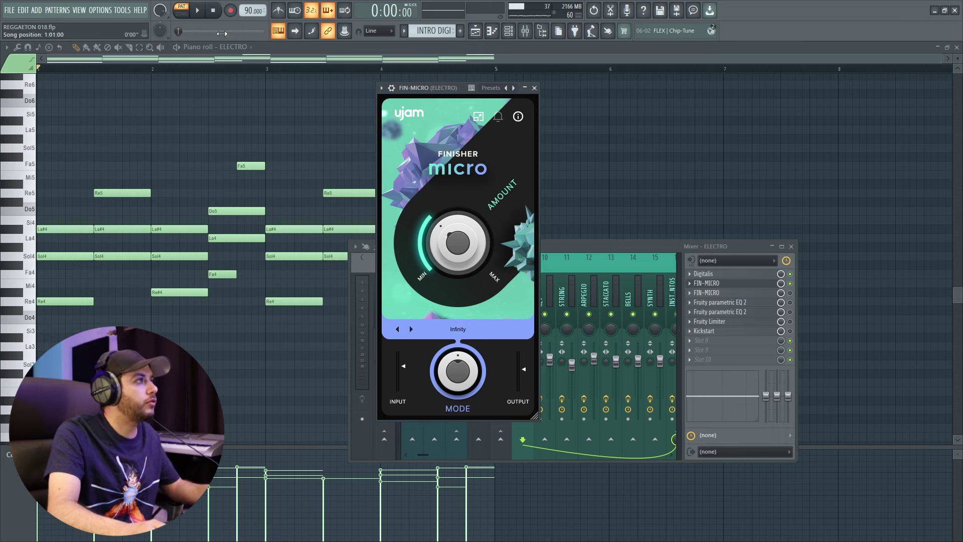
click(198, 11)
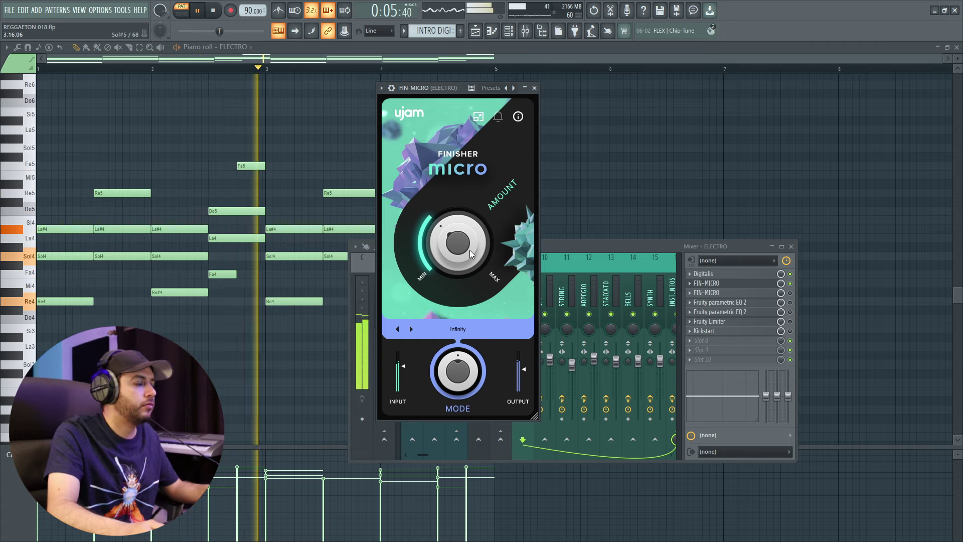
key(space)
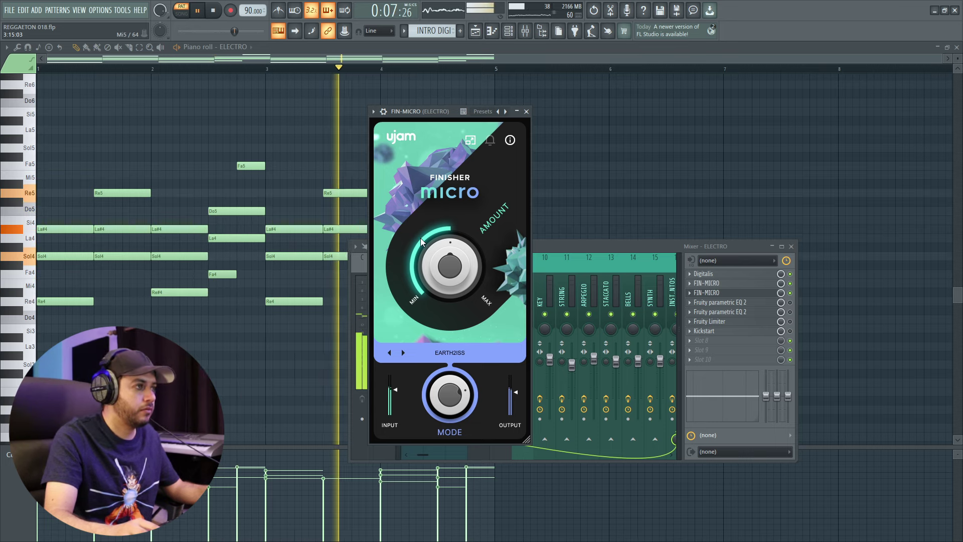
key(space)
click(526, 111)
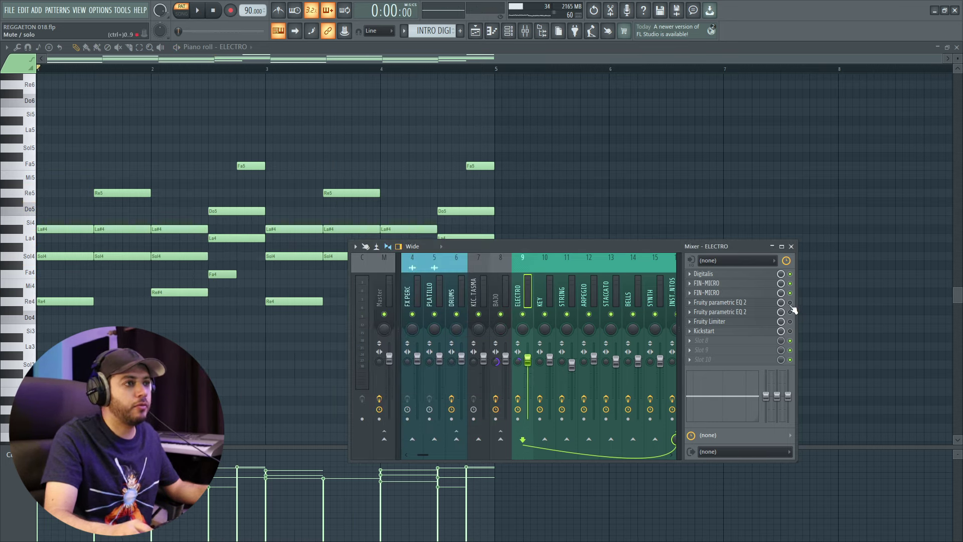
Inspect the curves of the two Fruity parametric EQ 2 effects on the ELECTRO mixer track
click(759, 303)
click(761, 304)
click(762, 312)
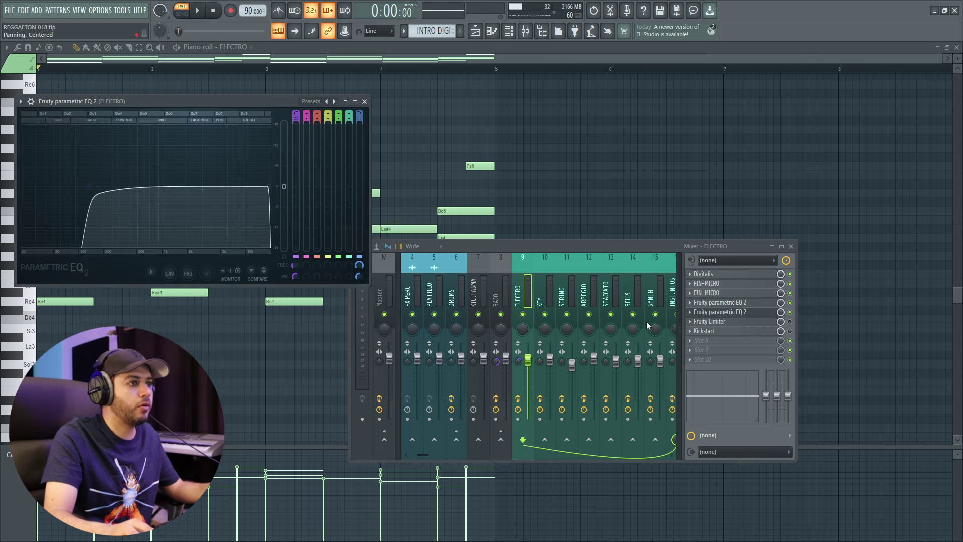
Open the Fruity Limiter, enable and open Kickstart on the ELECTRO track, and play the pattern through the chain
click(709, 321)
click(793, 338)
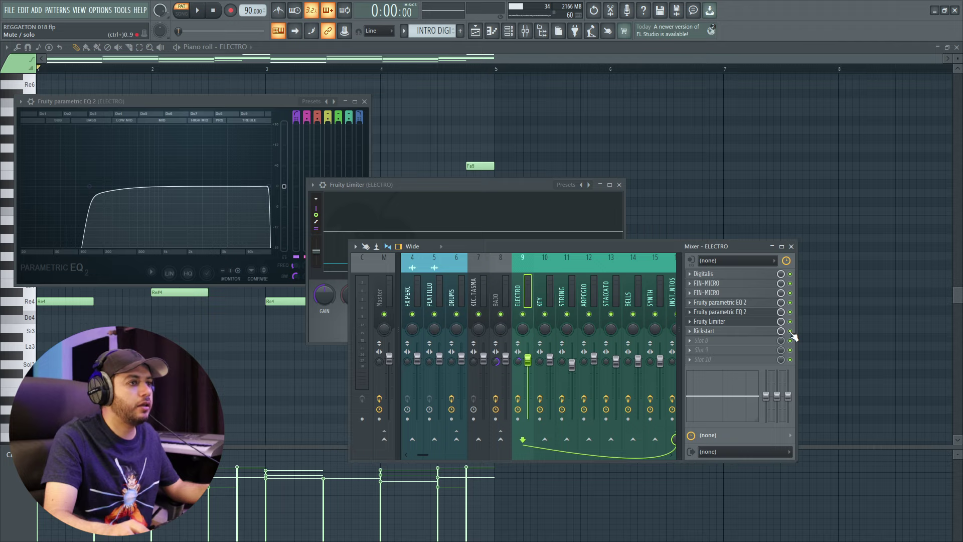
click(769, 332)
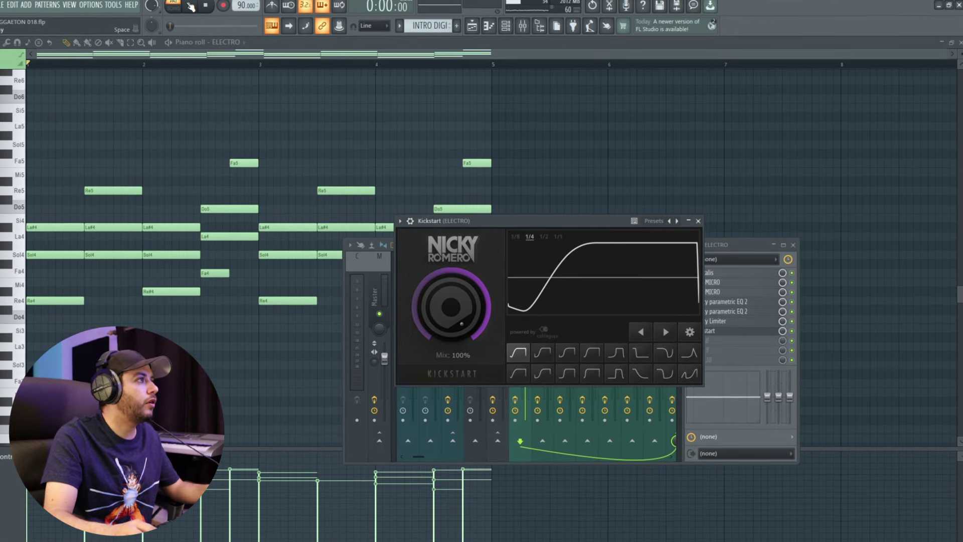
click(197, 10)
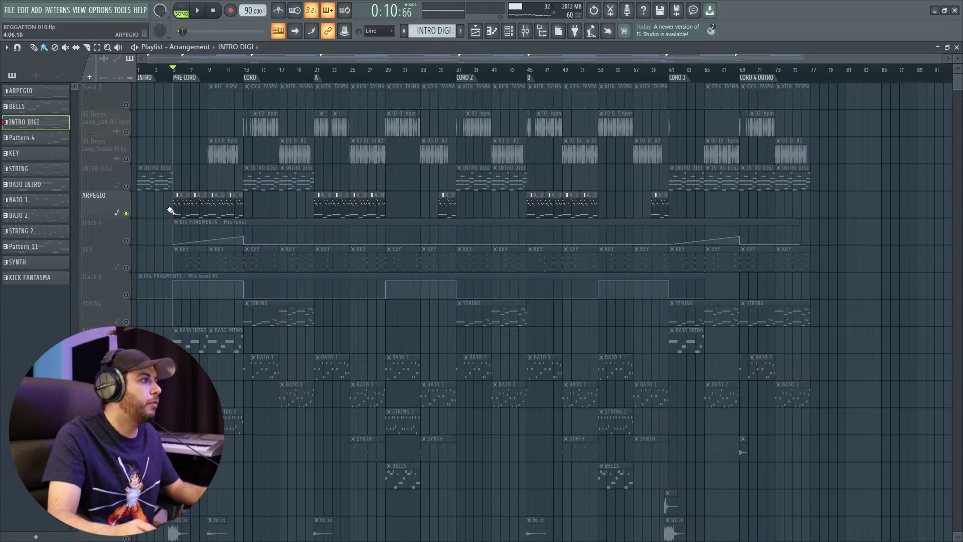
Open the ARPEGIO pattern from the playlist and examine the Efx FRAGMENTS mix level automation beneath its clips
double_click(172, 209)
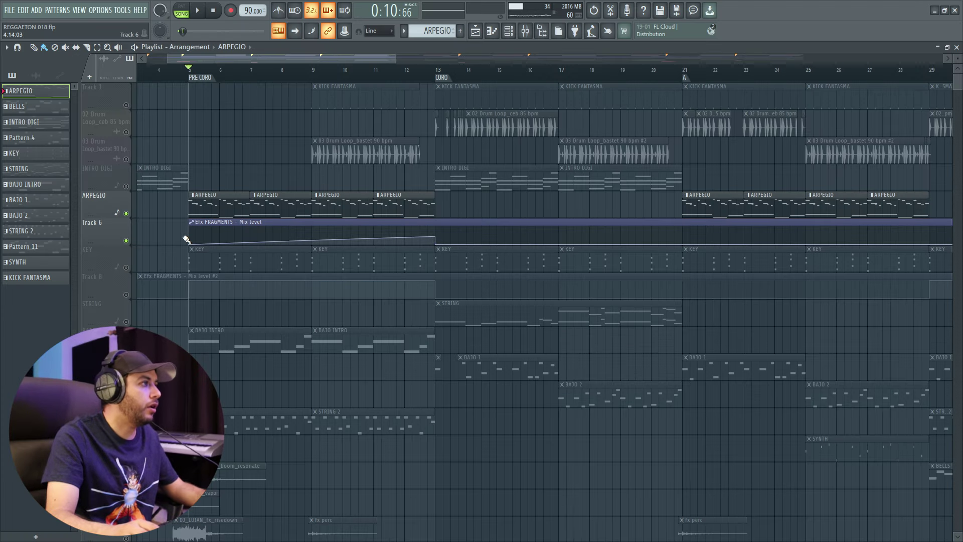
scroll(194, 77, up, 3)
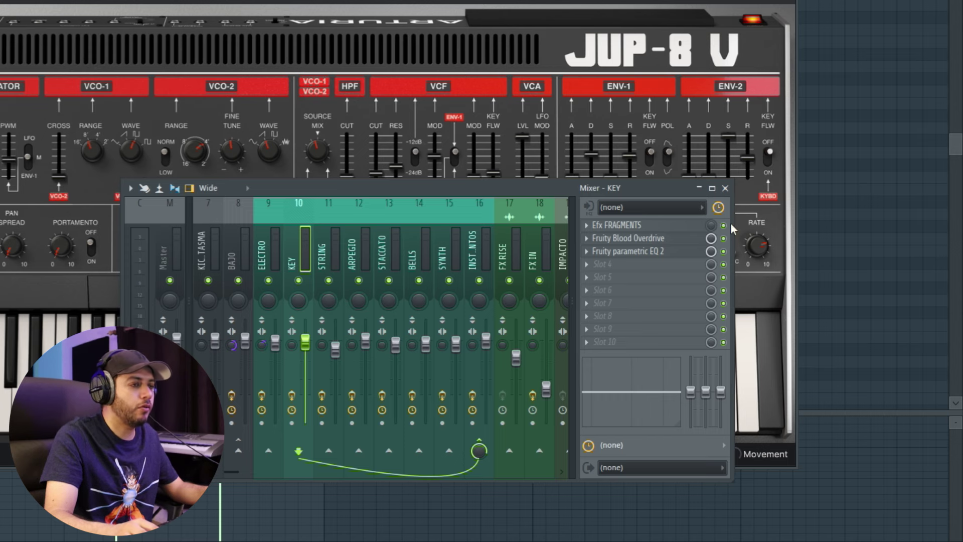
Inspect the Fruity Blood Overdrive and Fruity parametric EQ 2 effects on the KEY mixer track
click(676, 240)
click(676, 239)
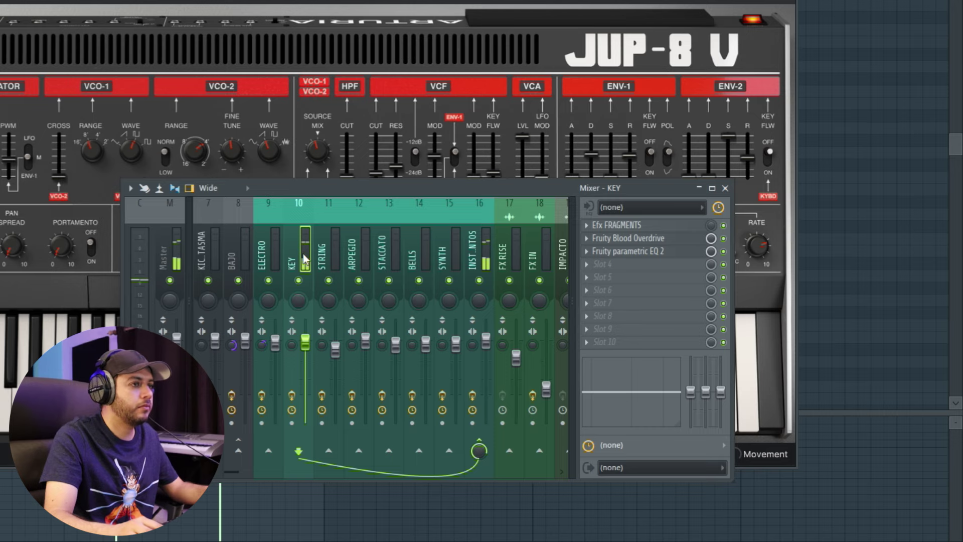
click(693, 252)
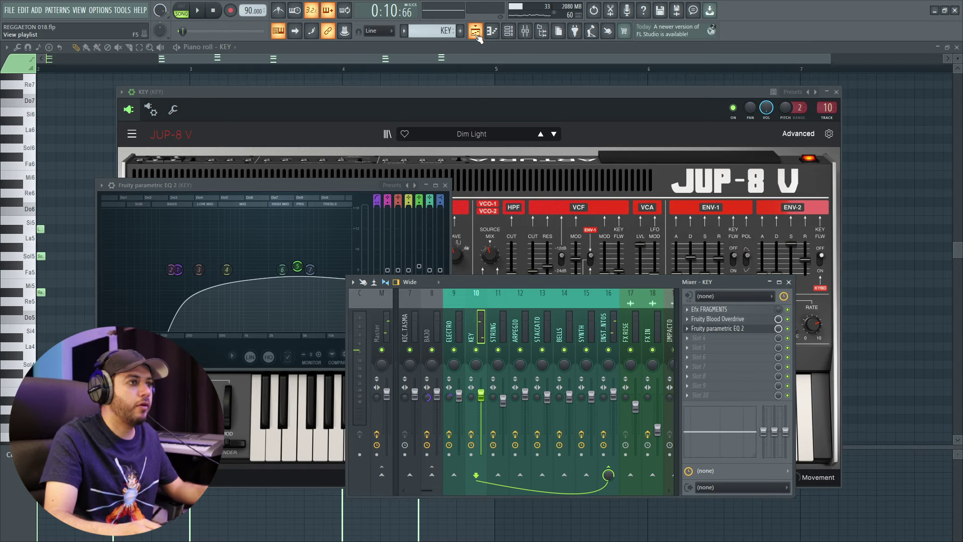
Return to the playlist and check the Efx FRAGMENTS - Mix level #2 automation below the KEY track
click(475, 31)
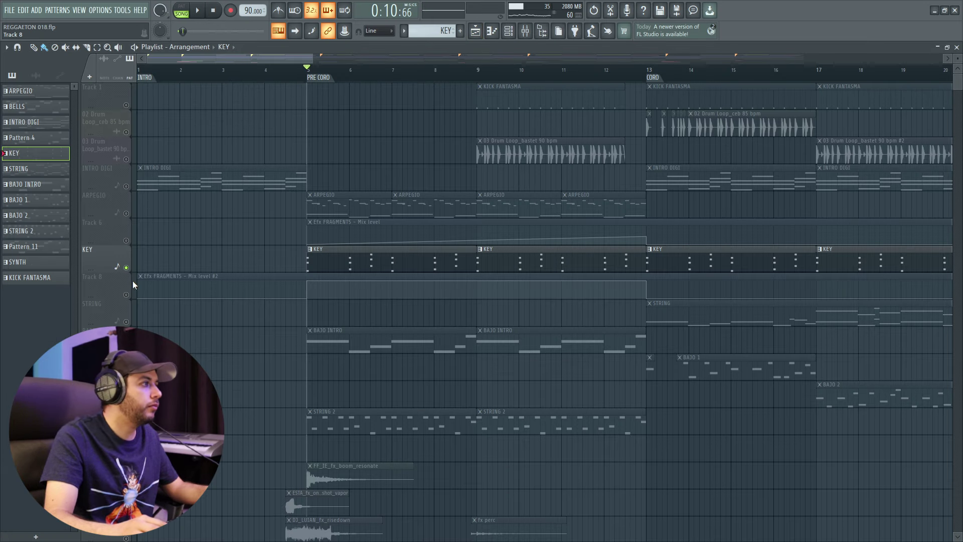
click(470, 275)
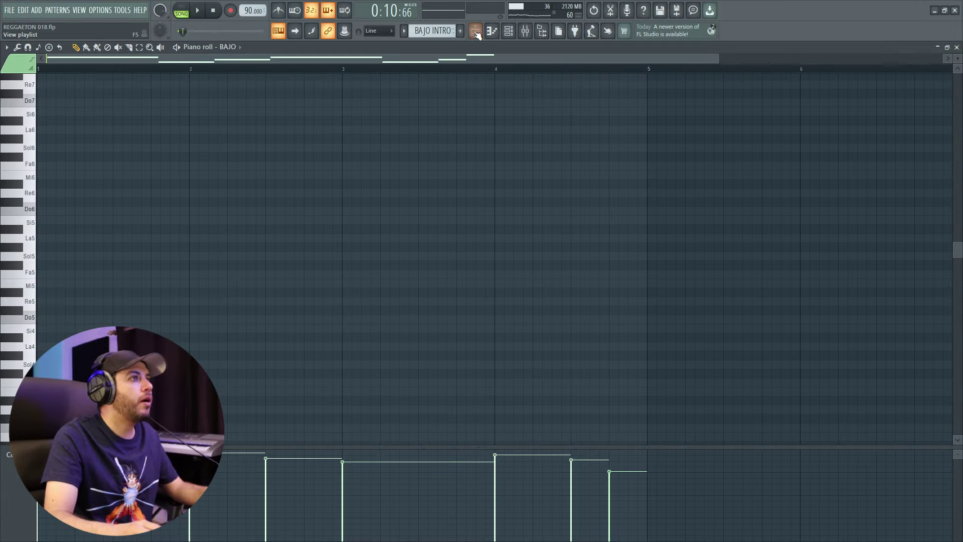
Leave the BAJO INTRO notes for the playlist and open the STACCATO channel used by the STRING 2 pattern
click(476, 32)
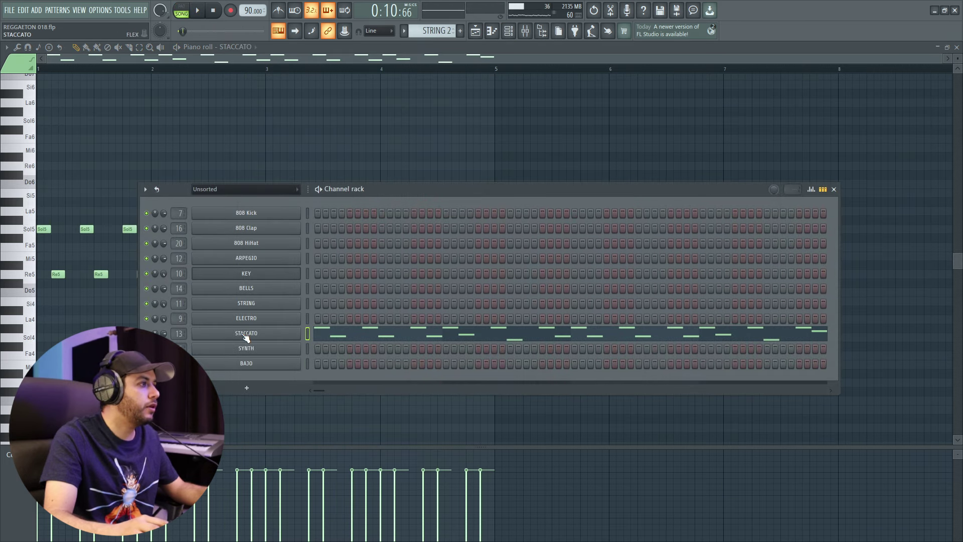
click(245, 333)
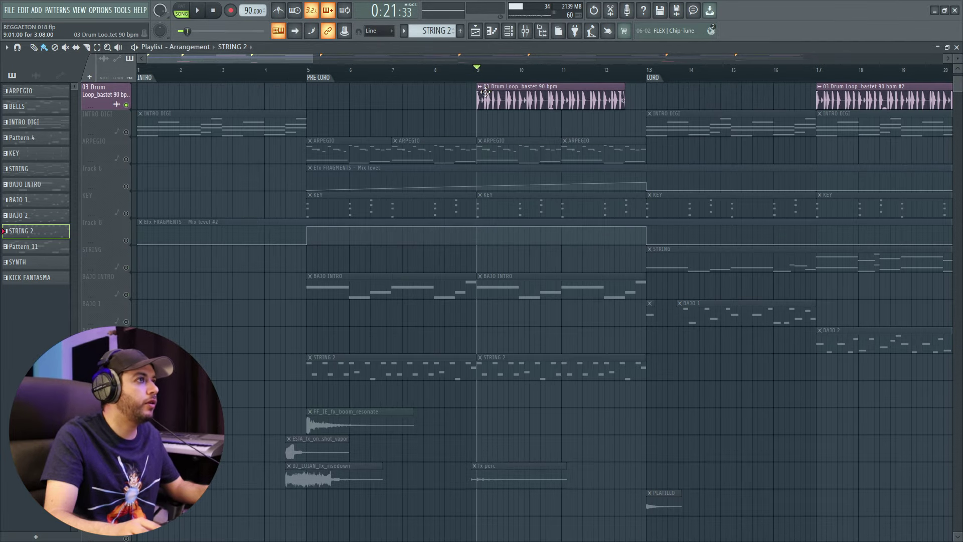
Open the 03 Drum Loop_bastet 90 bpm sample settings and move the playback position just before PRE CORO
double_click(485, 92)
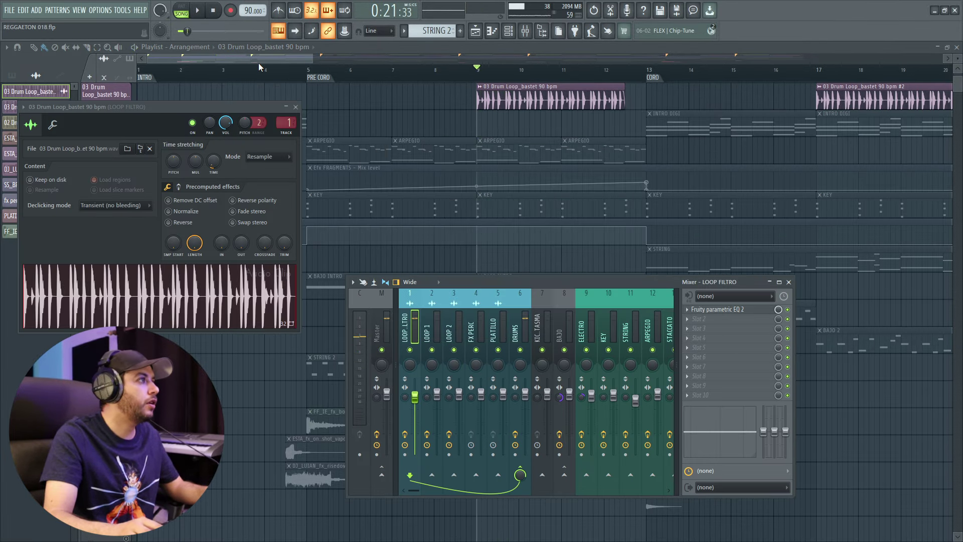
click(260, 61)
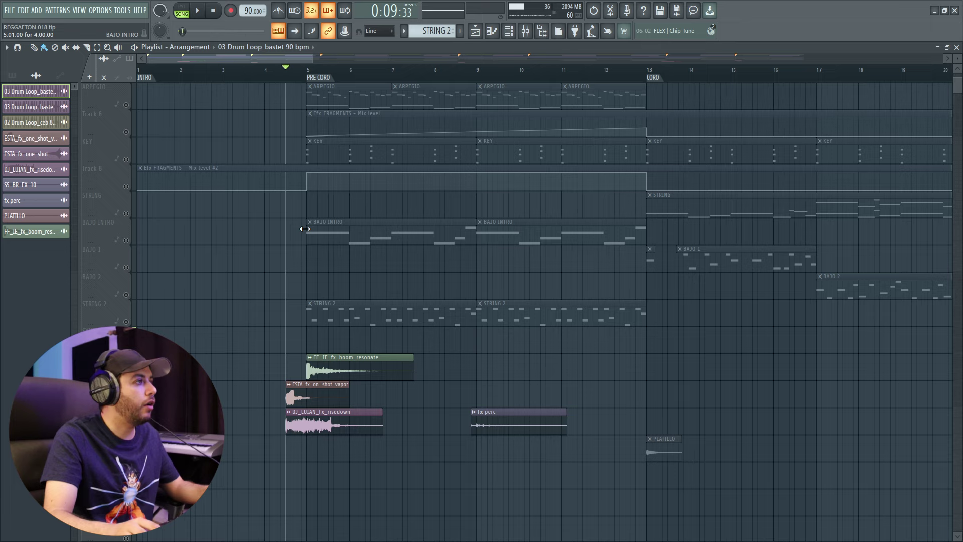
Isolate the 02 and 03 Drum Loop tracks in the playlist and play them from the CORO marker
scroll(276, 224, up, 4)
right_click(128, 187)
scroll(381, 246, down, 2)
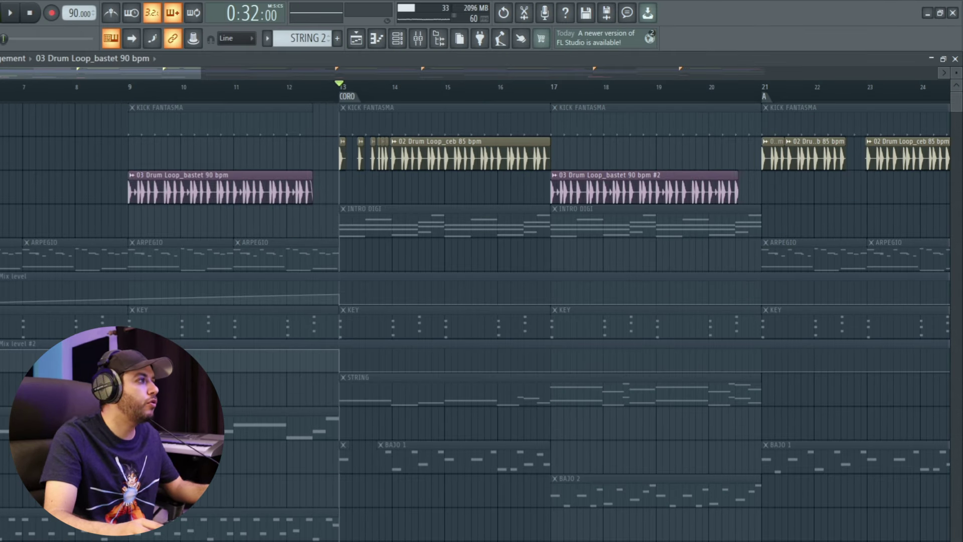
key(space)
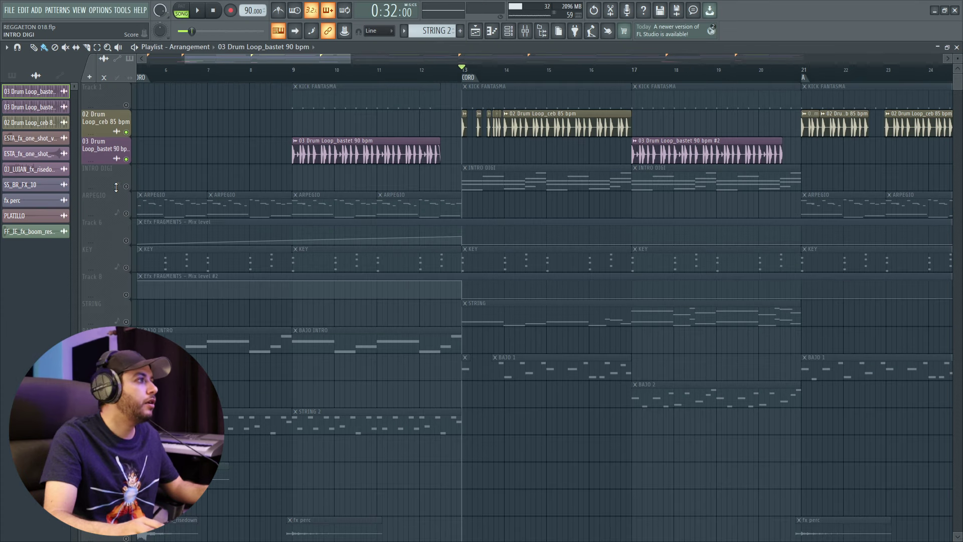
Unmute the INTRO DIGI, Track 6, KEY and STRING tracks and mute the 03 Drum Loop_bastet track
right_click(127, 186)
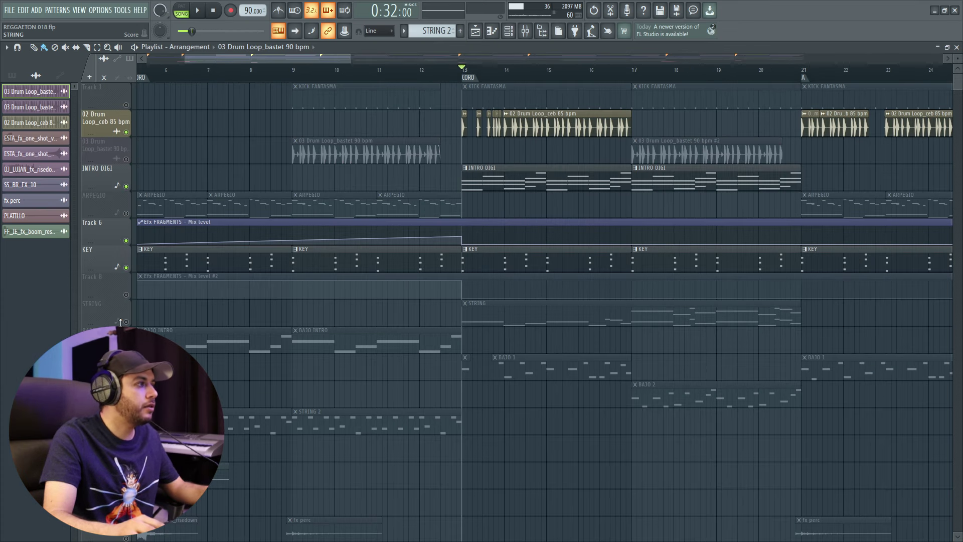
click(126, 322)
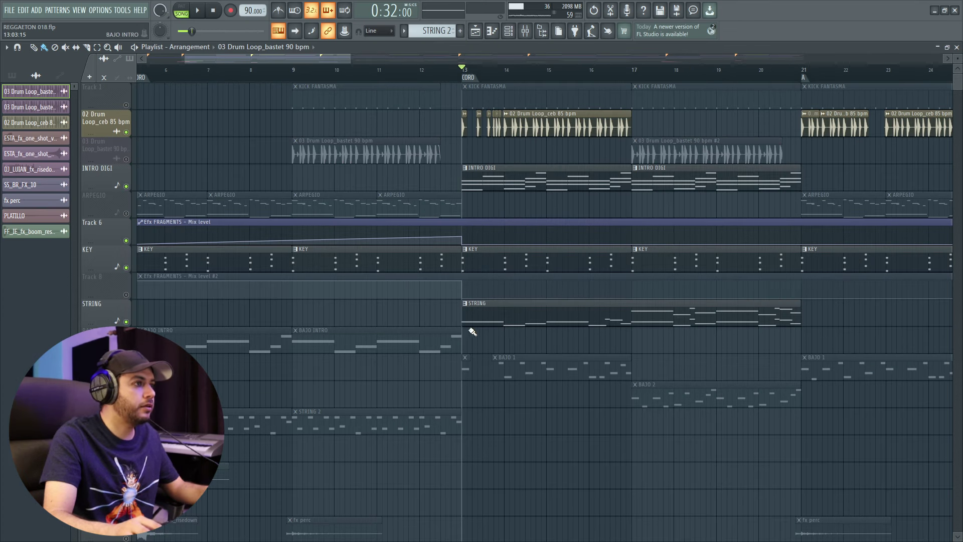
Open the STRING pattern's notes from the playlist and bring up its STRING instrument channel
double_click(475, 318)
click(509, 30)
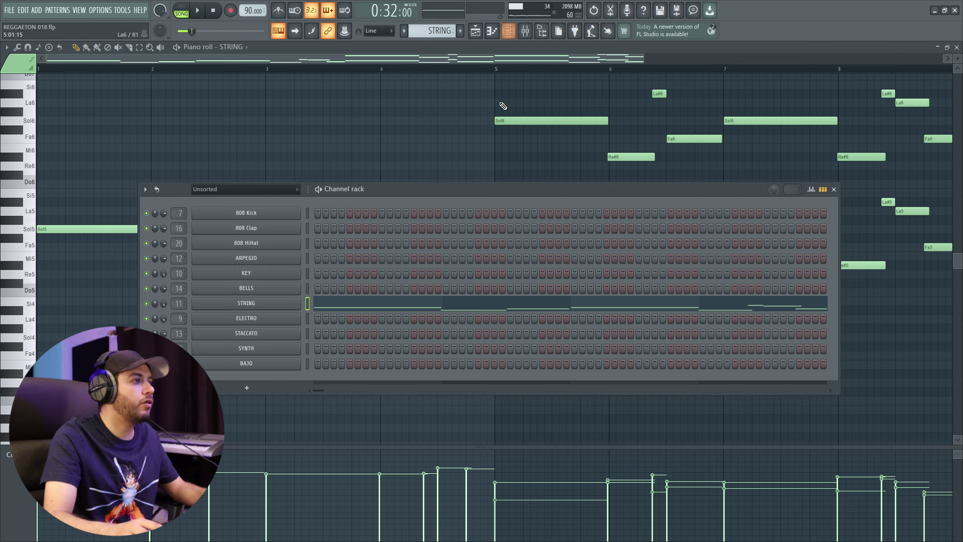
click(260, 308)
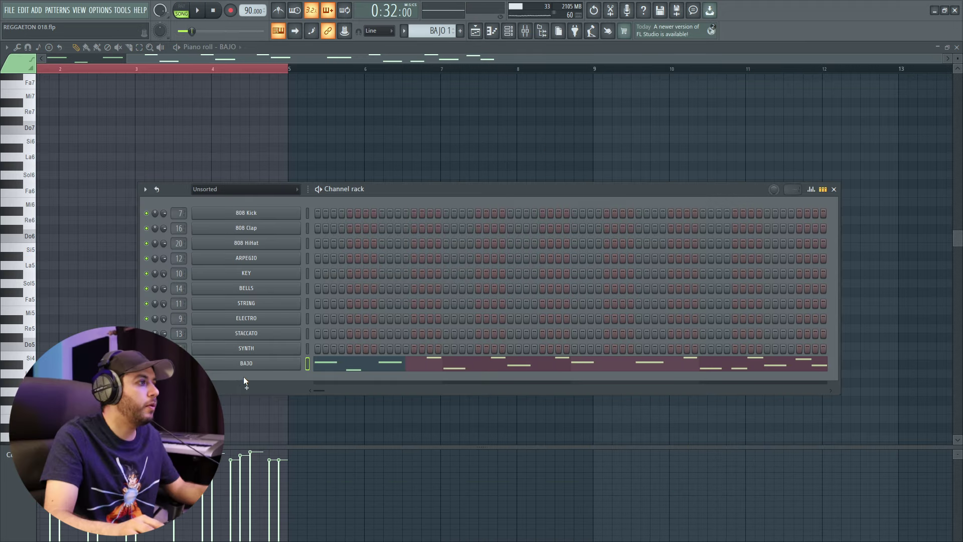
Check the BAJO channel, switch playback to pattern mode and audition the KICK FANTASMA pattern
click(347, 370)
click(180, 7)
key(space)
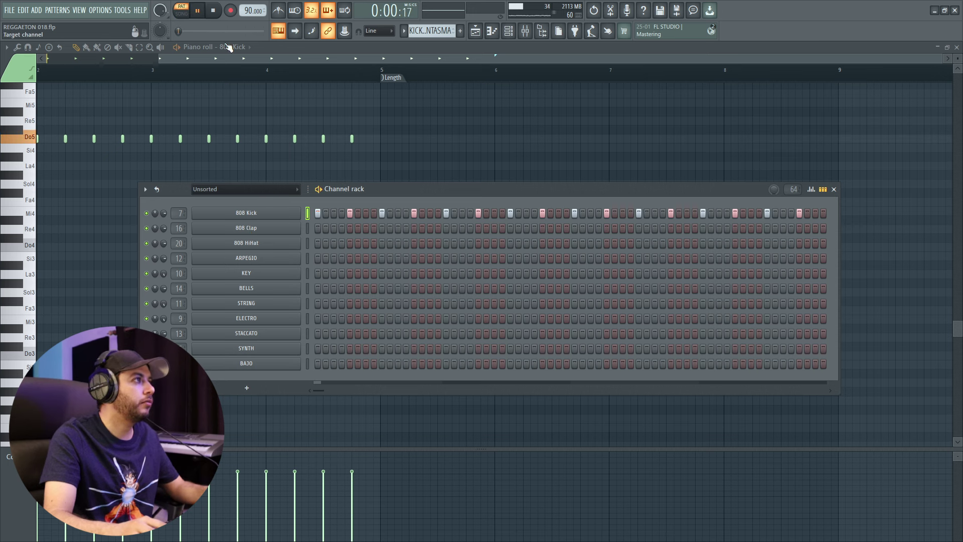
key(space)
Open the mixer and examine the effect chains of the LOOP 1 and BAJO tracks
key(F9)
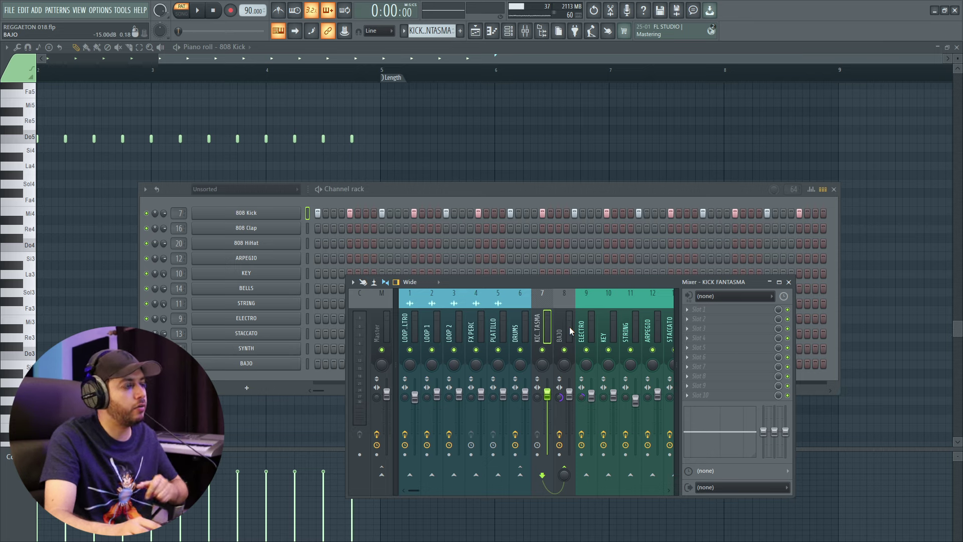
click(450, 333)
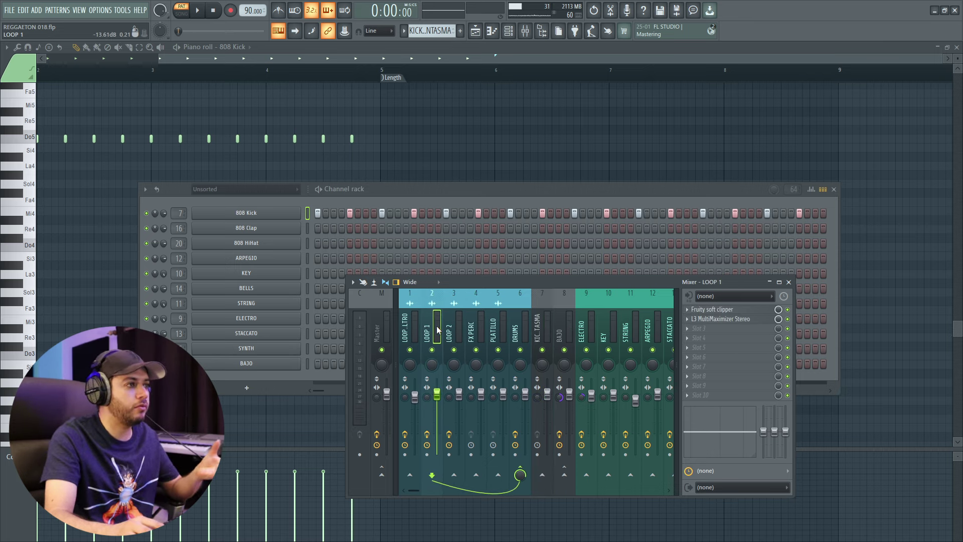
click(556, 327)
Open Trackspacer 2.5 on the BAJO track and play the KICK FANTASMA pattern to watch the ducking
click(702, 329)
drag(266, 131, 511, 119)
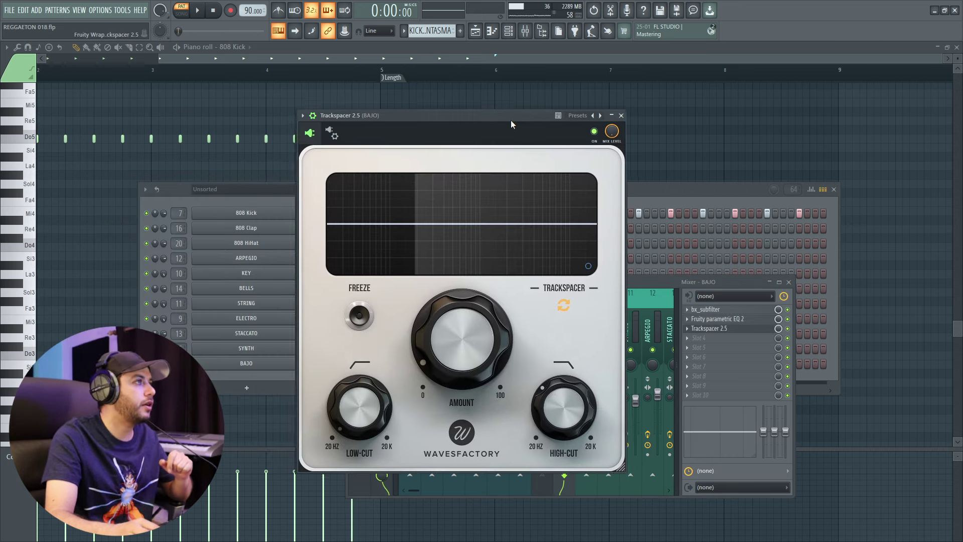
key(space)
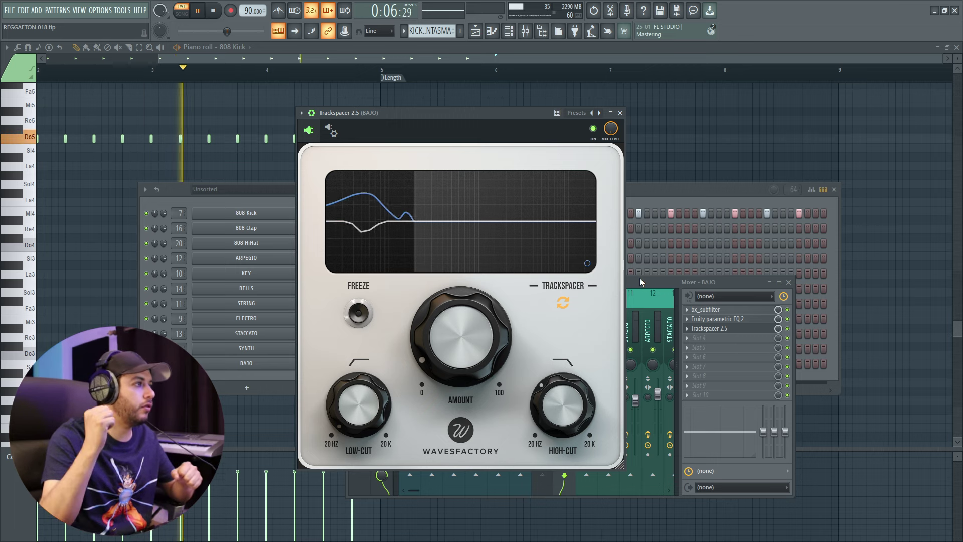
click(640, 278)
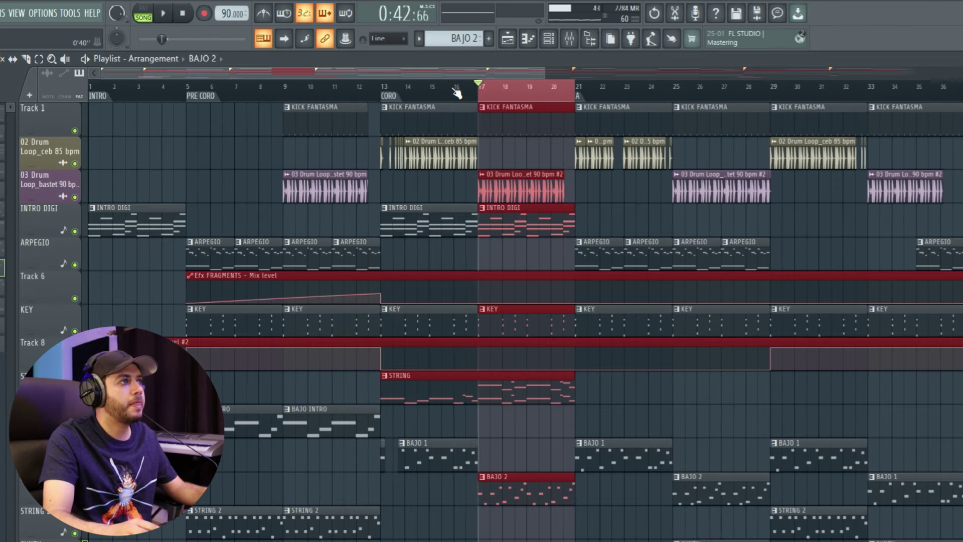
Clear the time selection starting at bar 17 and play the full arrangement from there
double_click(433, 71)
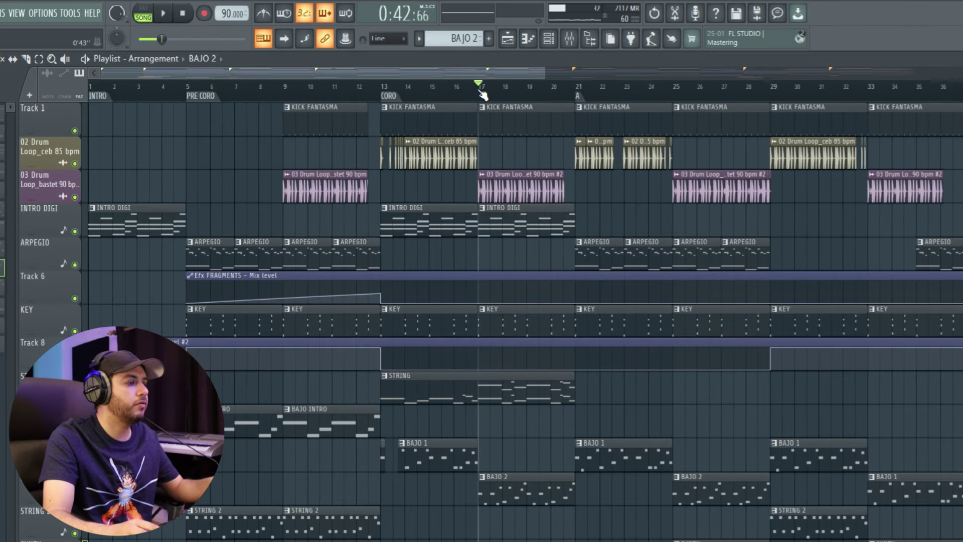
key(space)
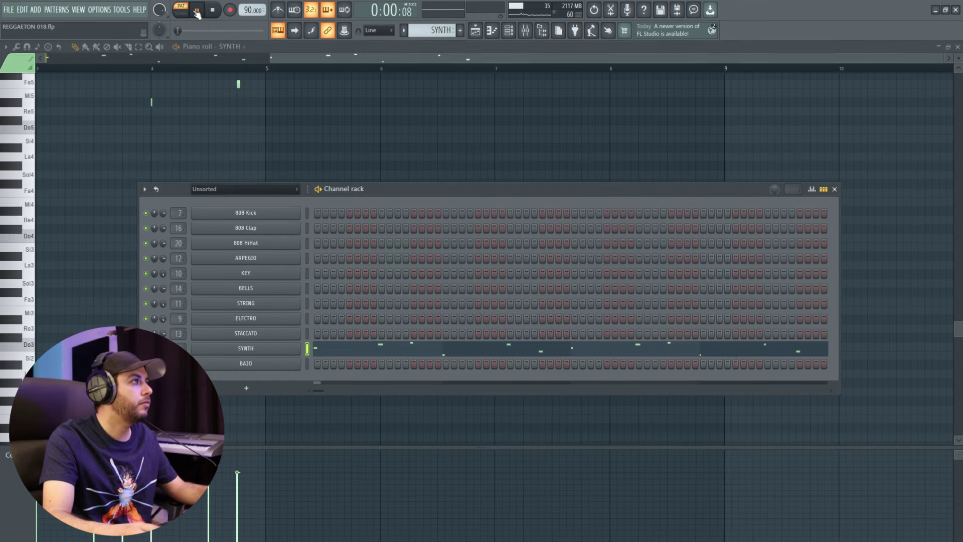
Play the SYNTH pattern, inspect its FLEX preset and audition it through the Fruity parametric EQ 2 on its mixer track
click(198, 11)
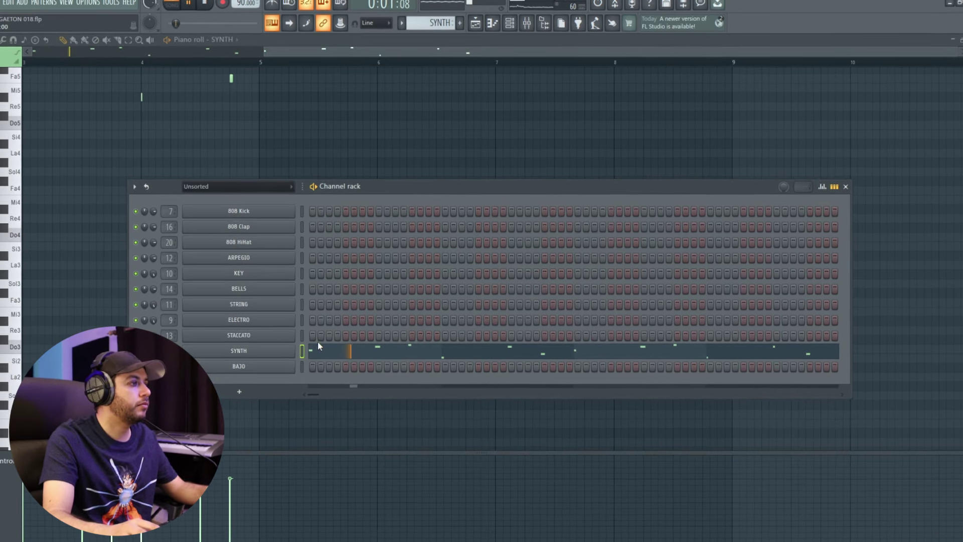
click(267, 349)
drag(343, 180, 473, 79)
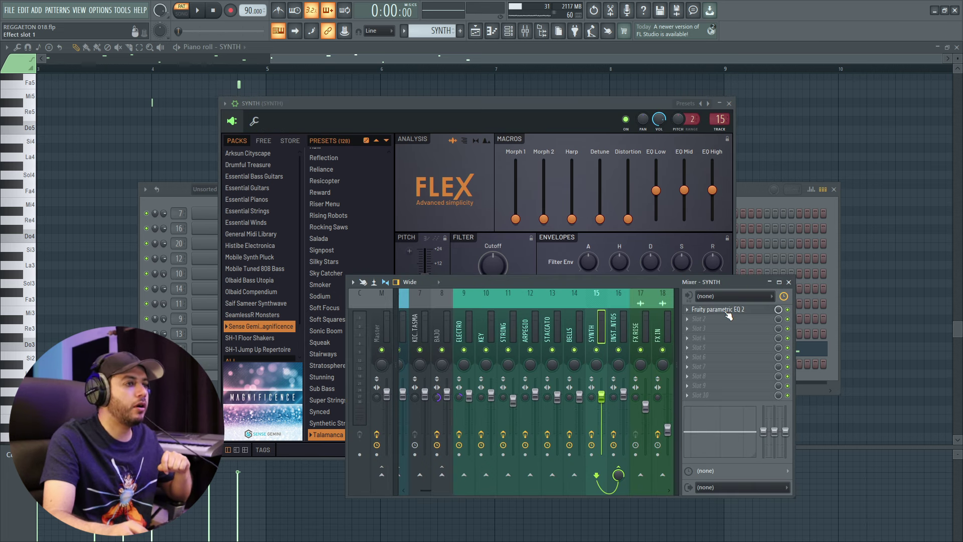
click(727, 310)
click(199, 12)
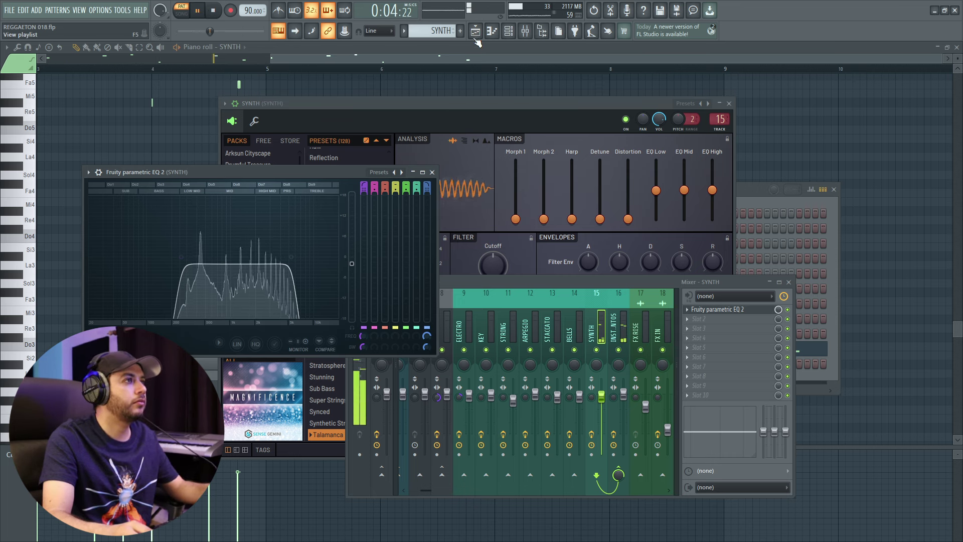
Stop playback and return to the playlist to review the section starting at bar 29
key(F5)
key(space)
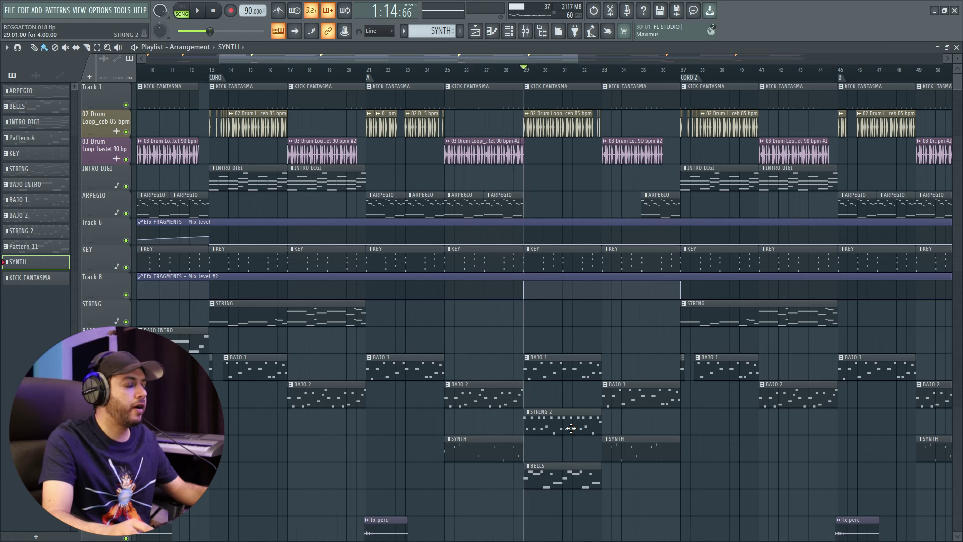
scroll(577, 436, down, 3)
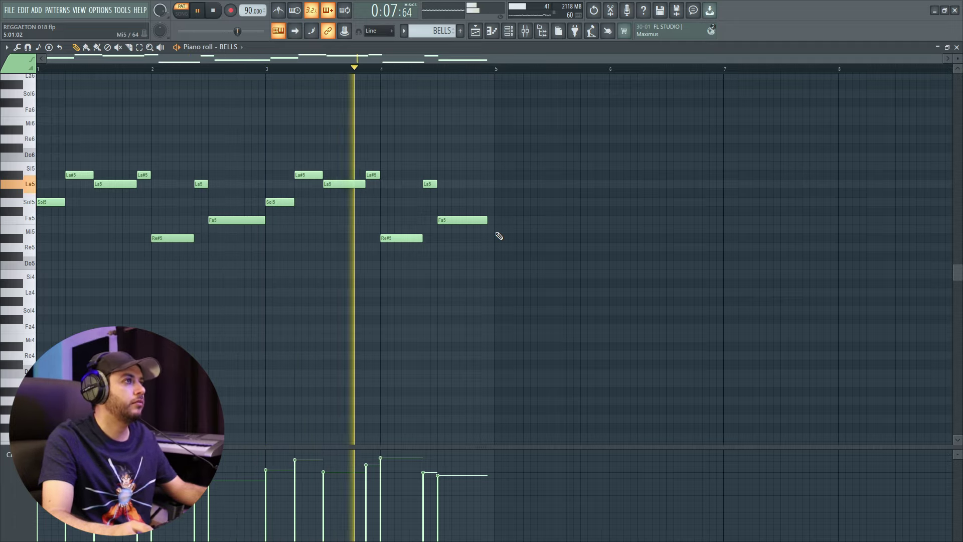
Stop the BELLS piano roll playback, open the mixer and audition the pattern there
key(space)
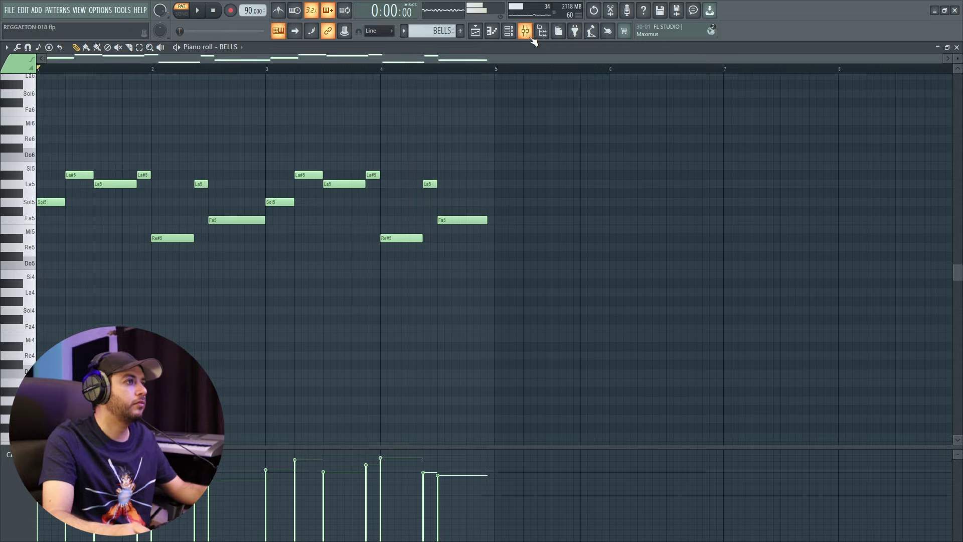
click(525, 31)
key(space)
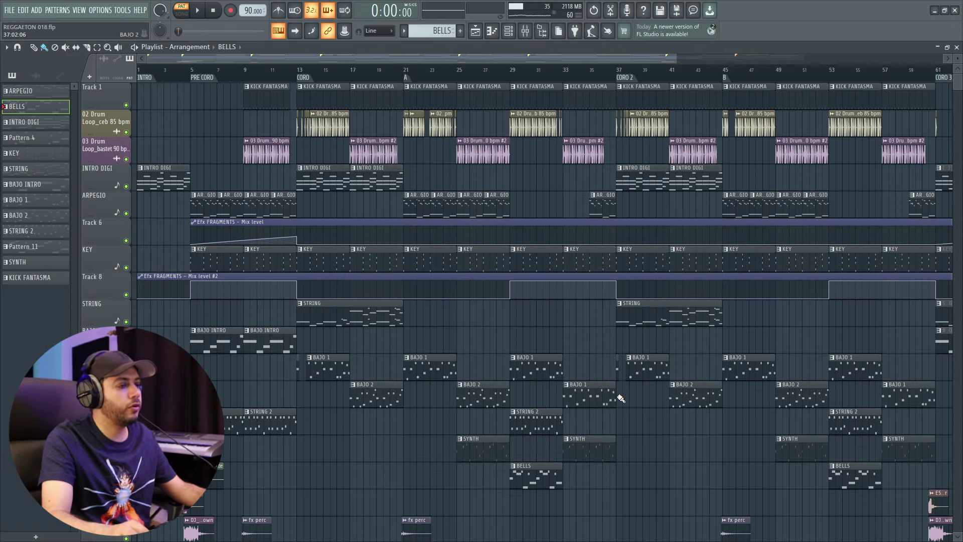
Survey the whole arrangement and examine Fruity soft clipper and L3 MultiMaximizer Stereo on the LOOP 1 mixer track
scroll(621, 398, down, 2)
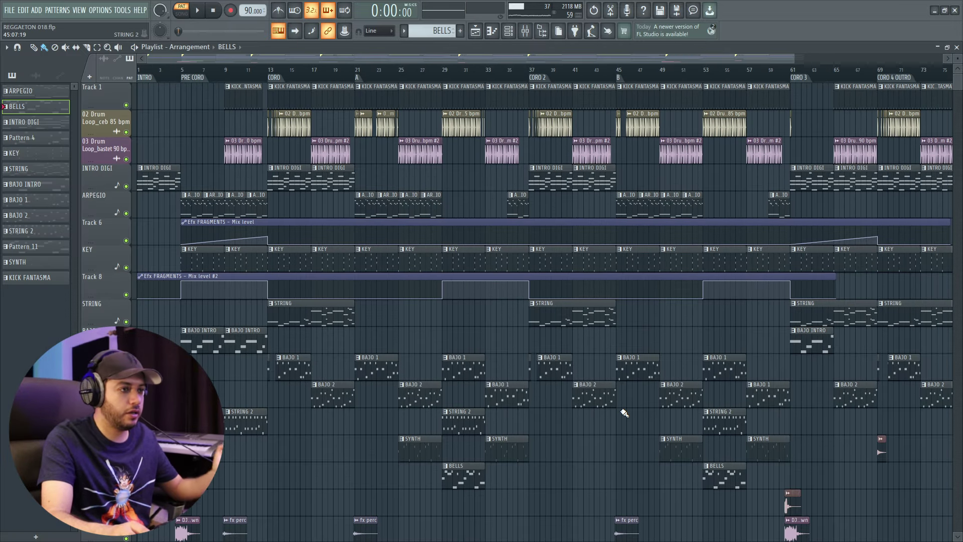
scroll(611, 417, down, 2)
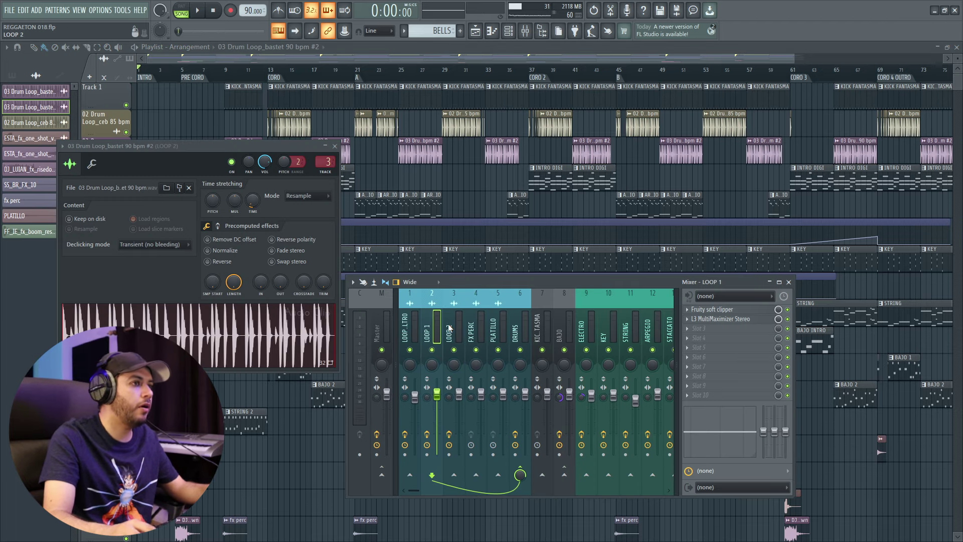
click(716, 311)
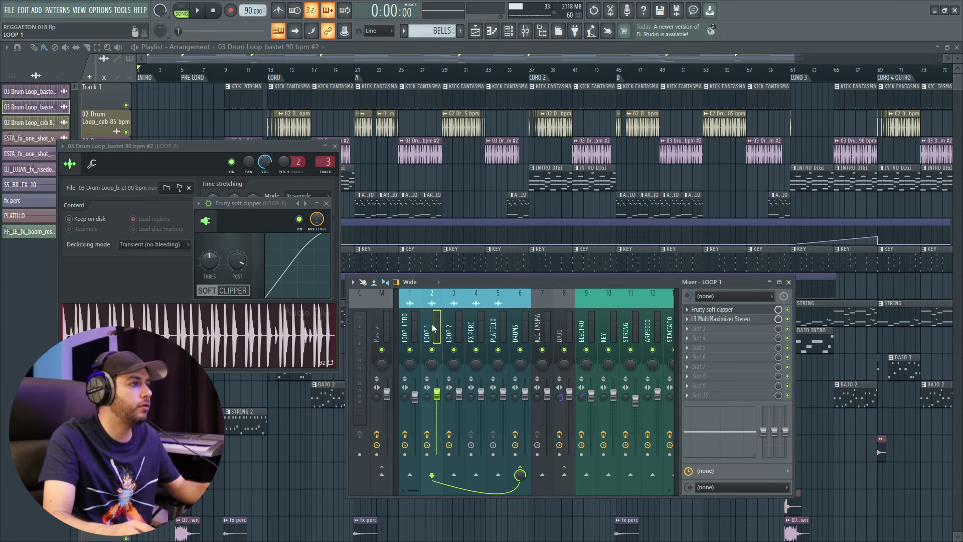
click(721, 320)
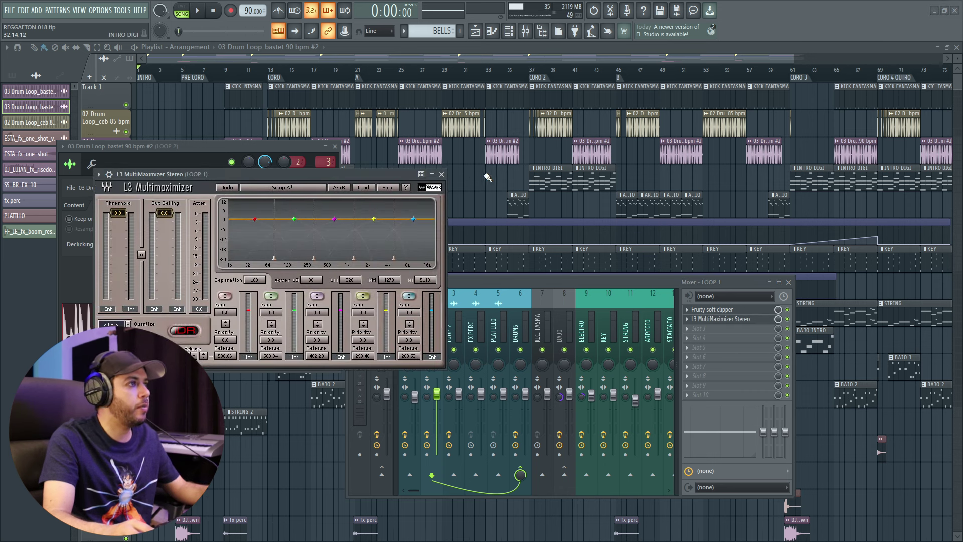
click(441, 175)
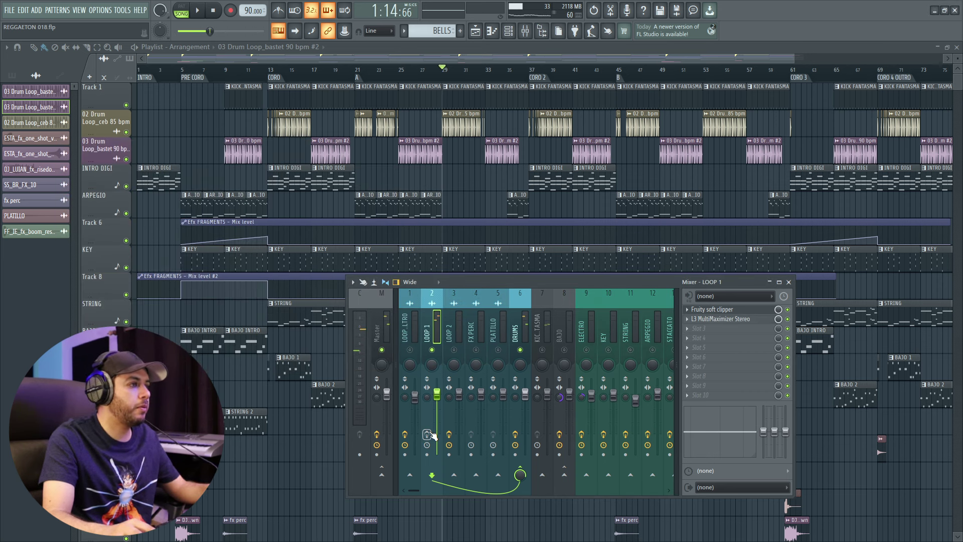
Audition the soloed LOOP 1 mixer track from bar 29
key(space)
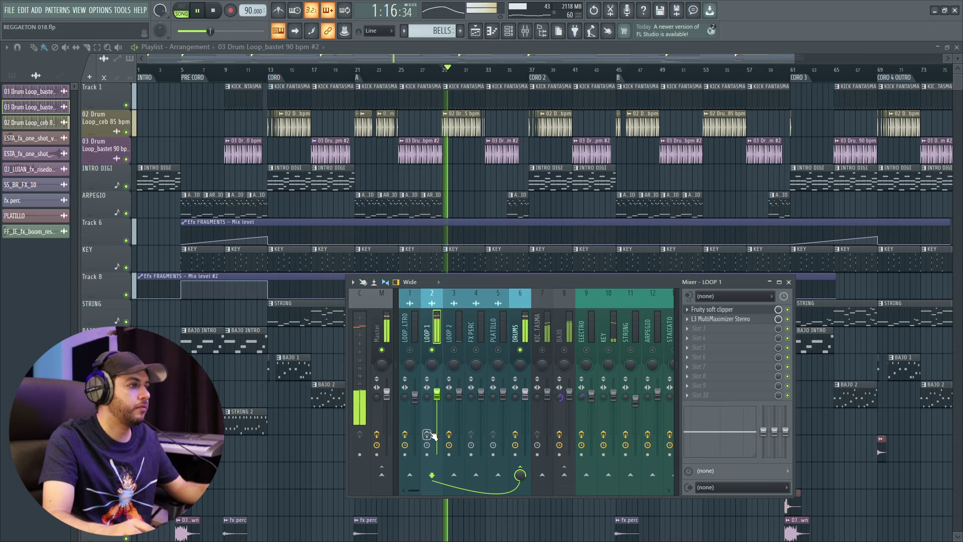
key(space)
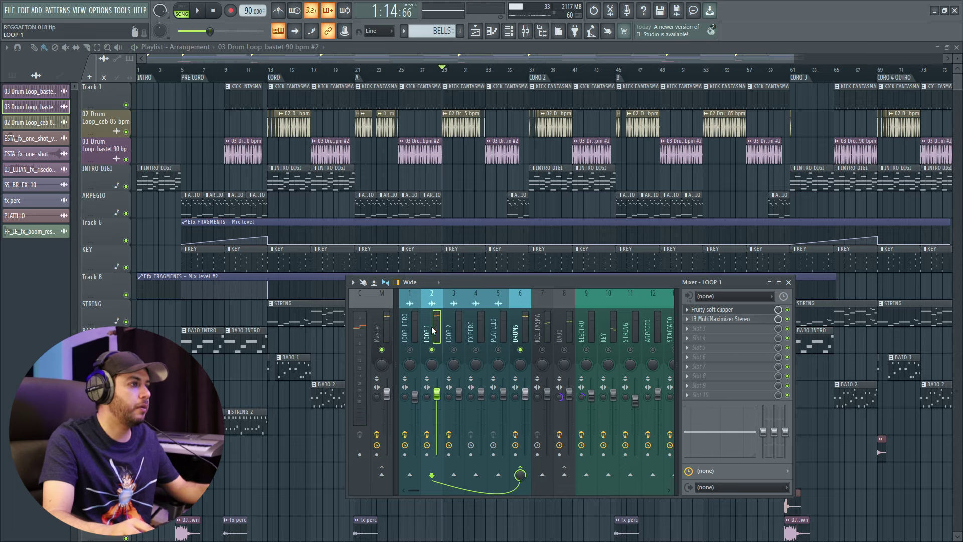
key(space)
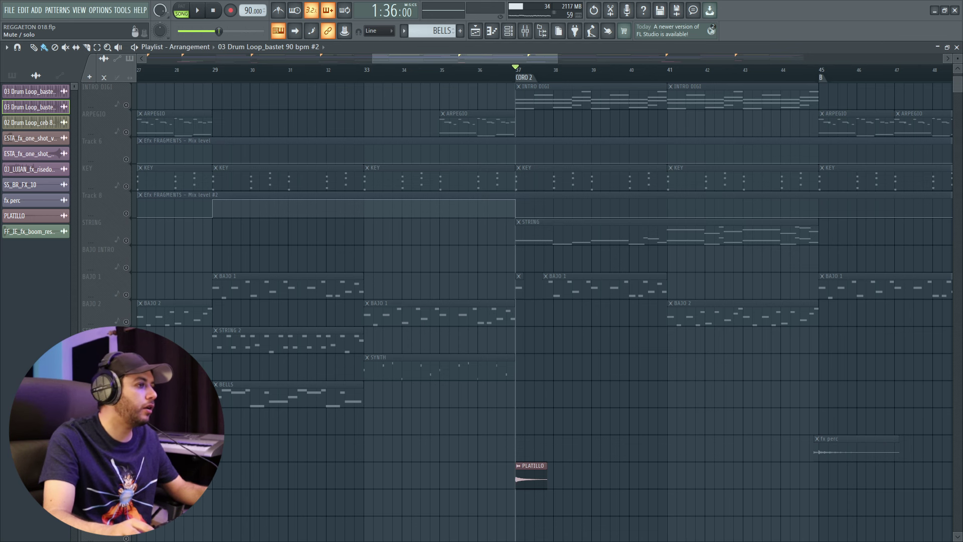
Audition the soloed PLATILLO clip at bar 37, and play the full arrangement around the start of CORO 2
key(space)
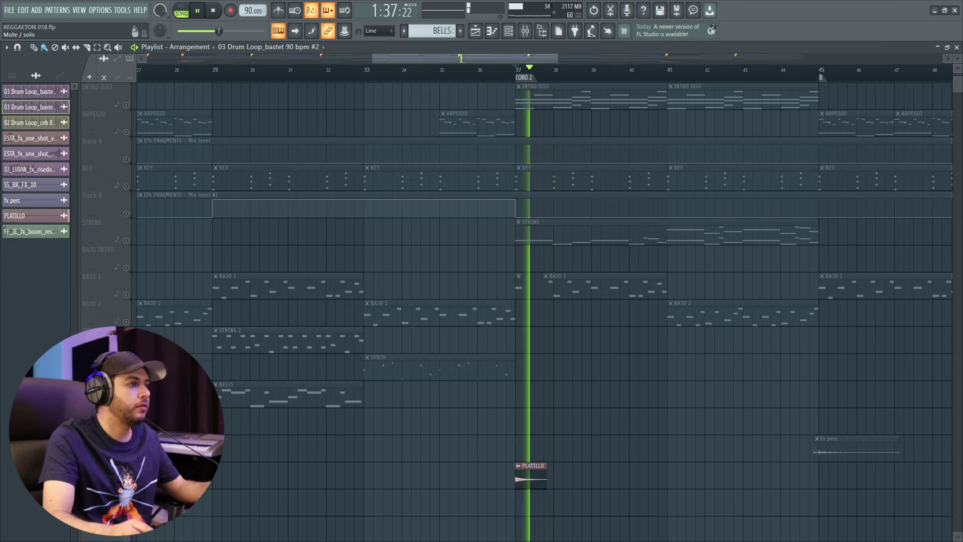
key(space)
scroll(449, 267, up, 3)
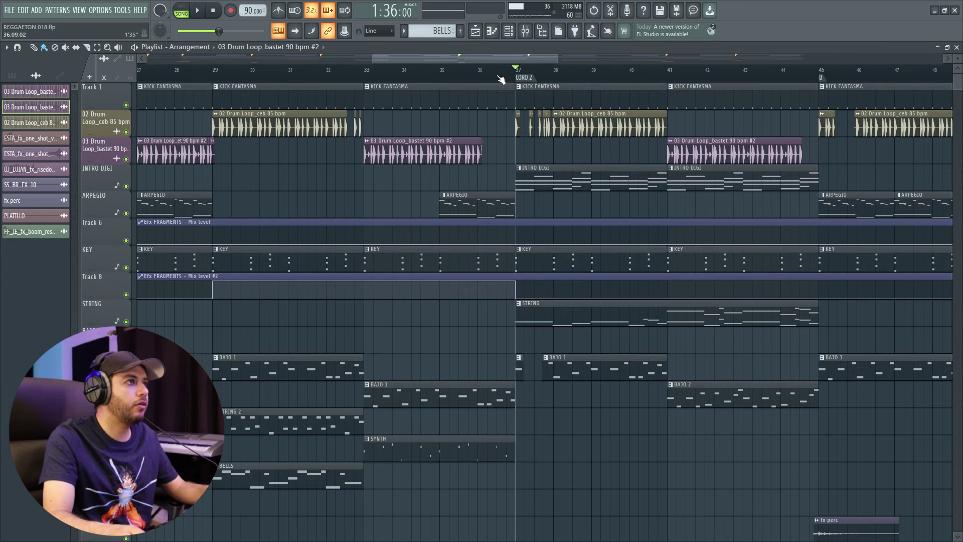
key(space)
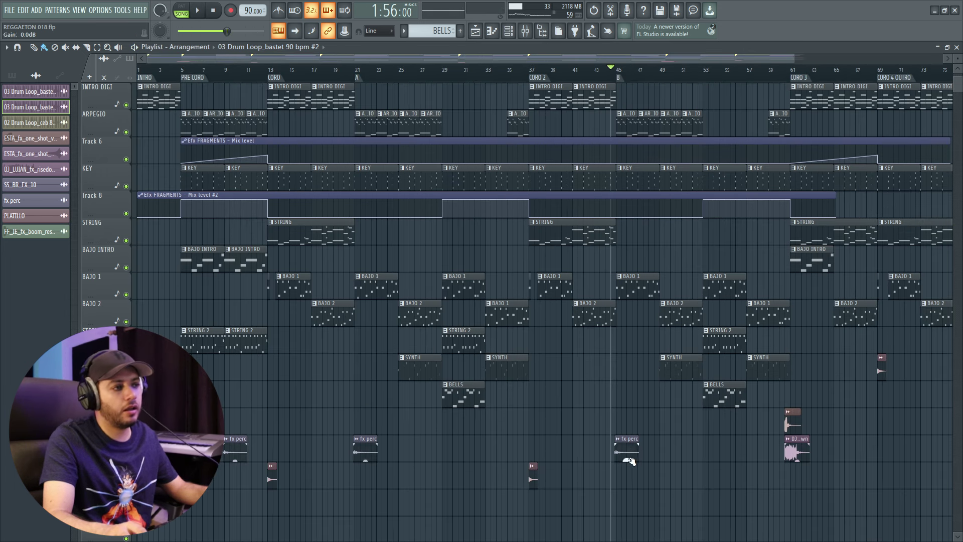
Inspect the sample settings of the fx perc clip near bar 45 and play the arrangement from section B
double_click(628, 453)
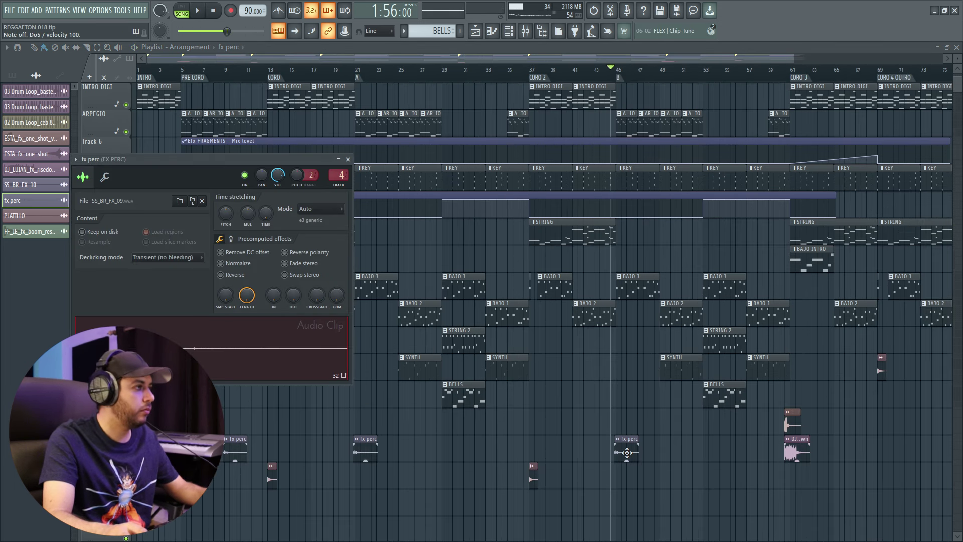
click(348, 159)
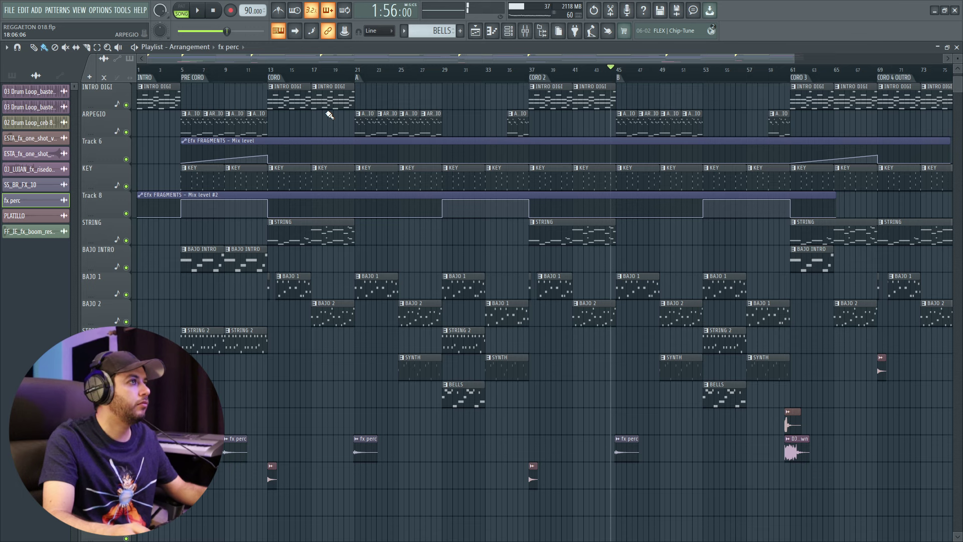
click(609, 78)
key(space)
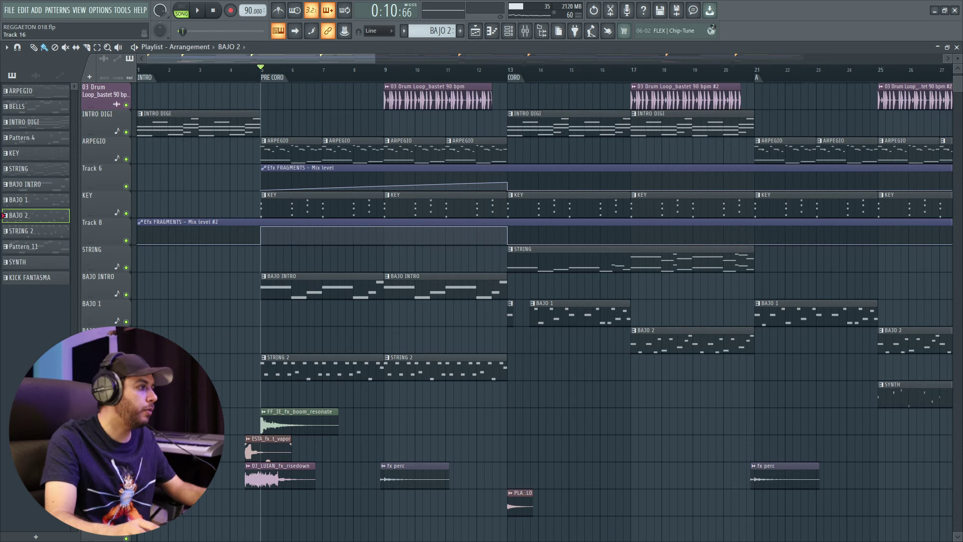
Solo the track holding the FF_IE_fx_boom_resonate clip and play it from the start of PRE CORO
right_click(126, 430)
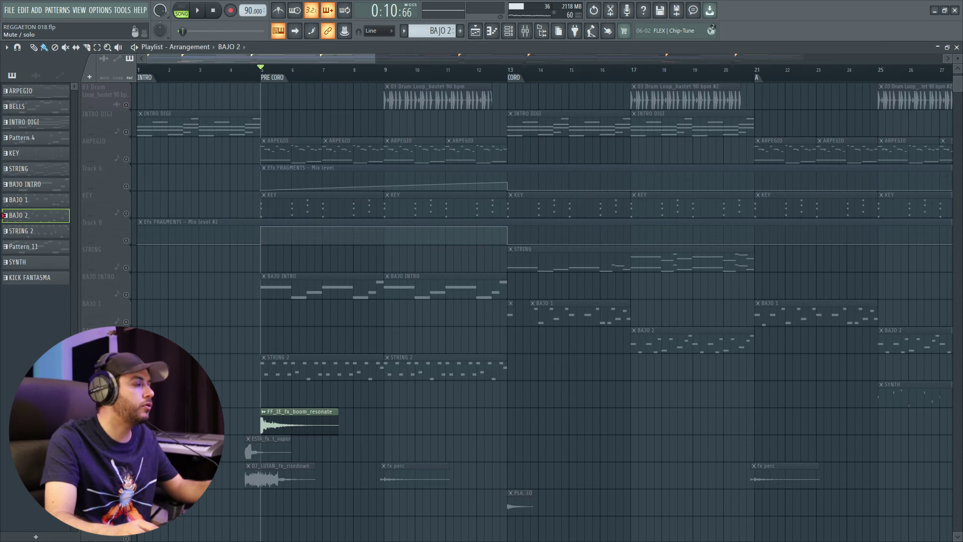
key(space)
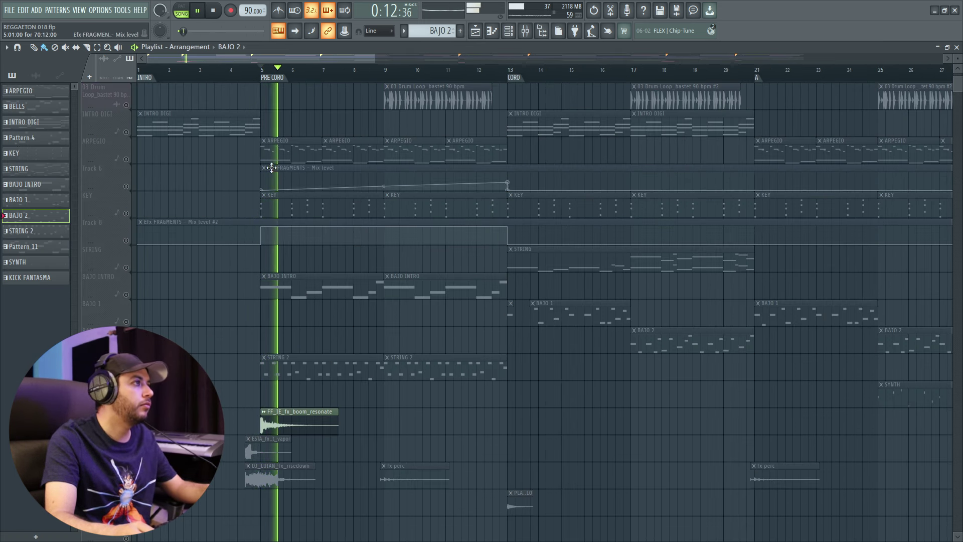
key(space)
Move the playhead just before PRE CORO, solo the ESTA_fx vapor clip's track and audition it
click(246, 70)
right_click(126, 457)
key(space)
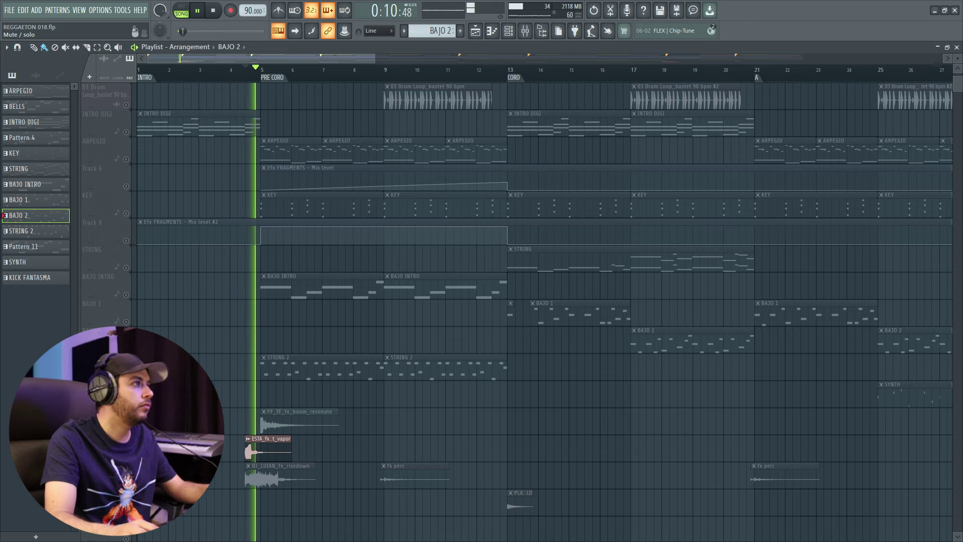
key(space)
Solo the track with the DJ_LUIAN_fx_risedown clip and audition it leading into PRE CORO
right_click(126, 484)
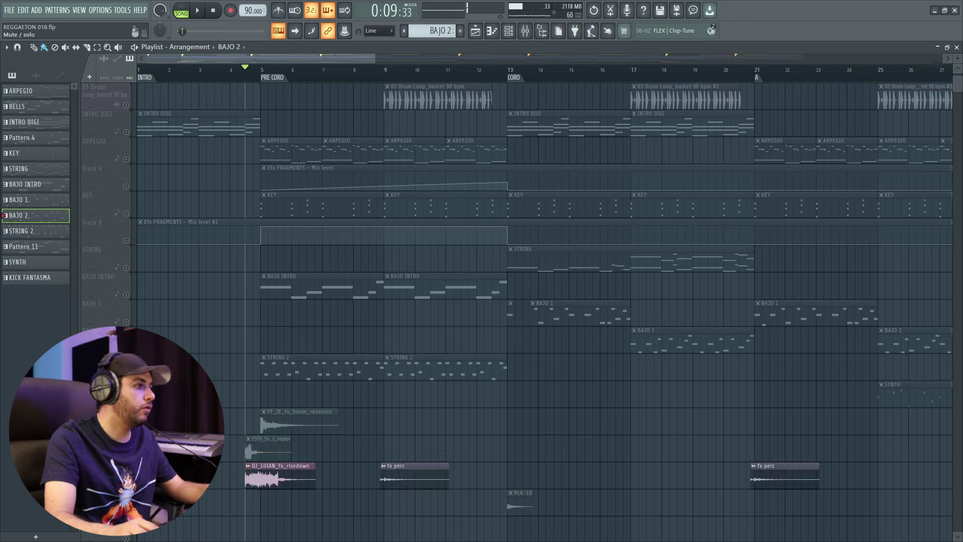
key(space)
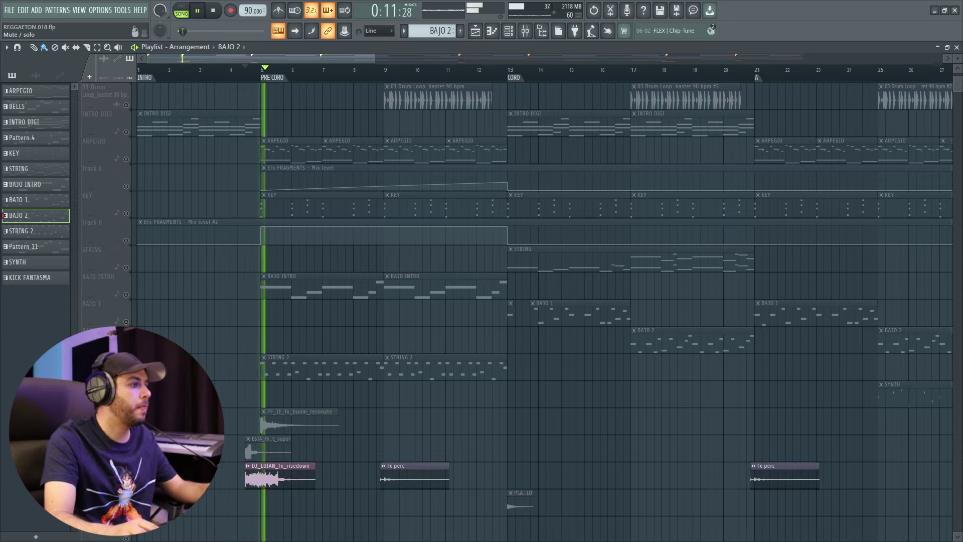
key(space)
Unsolo the risedown track, play the full arrangement into PRE CORO and review the effect clips across the song
right_click(126, 484)
key(space)
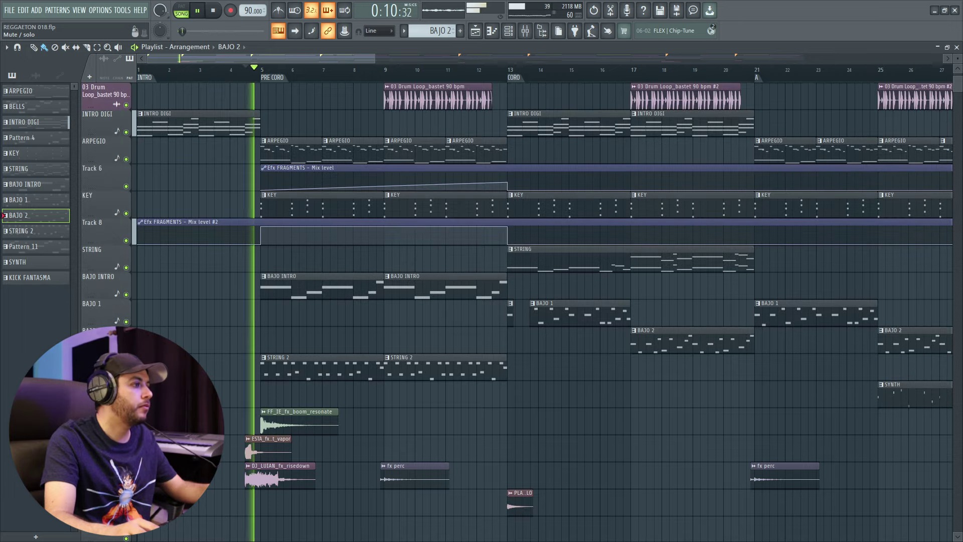
scroll(499, 452, down, 2)
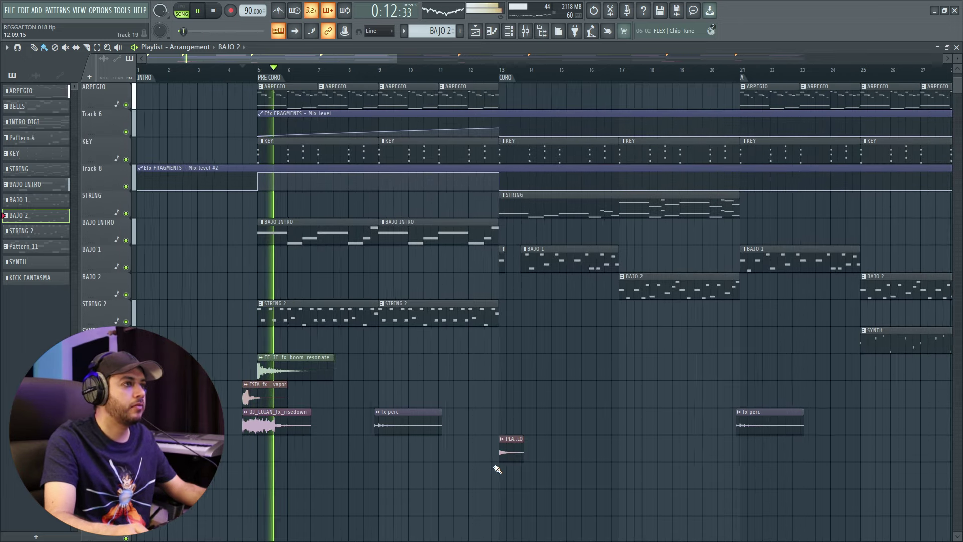
scroll(497, 467, down, 5)
scroll(582, 452, up, 4)
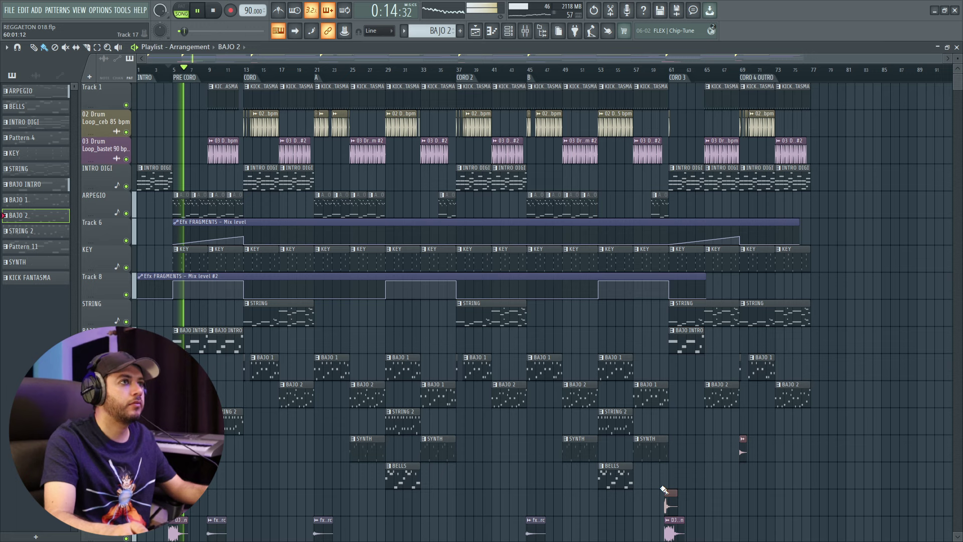